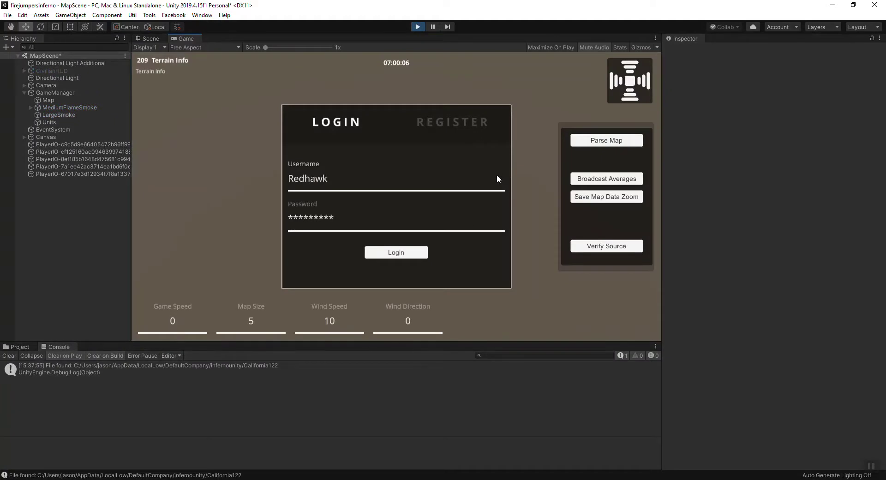
# Log in to the running game and inspect the terrain details of cells along the loaded coastal map
pyautogui.click(413, 254)
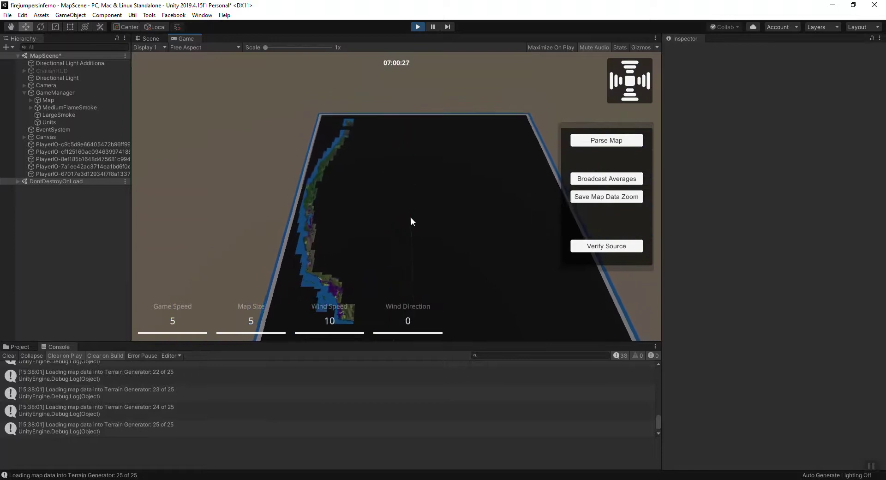
pyautogui.moveTo(323, 279)
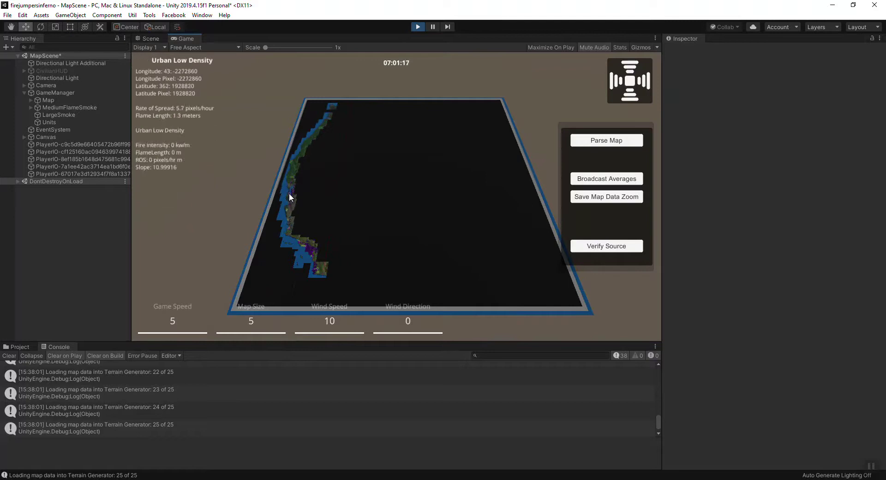
pyautogui.click(296, 211)
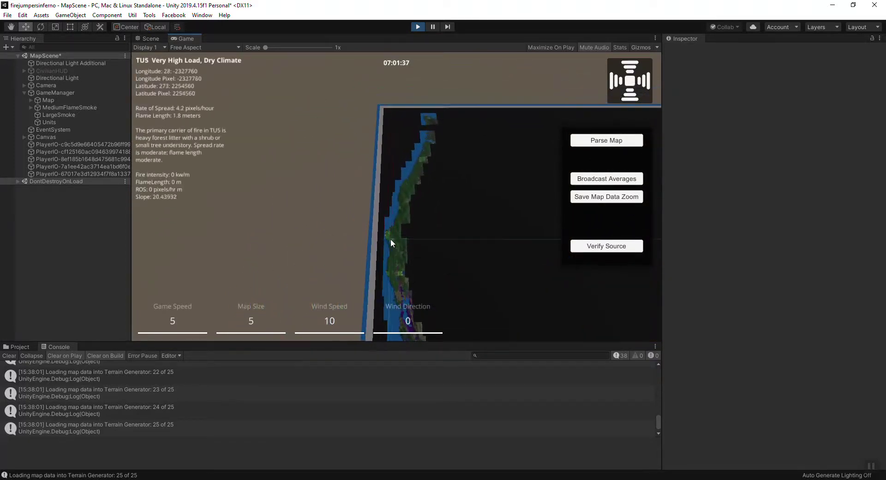
pyautogui.click(397, 237)
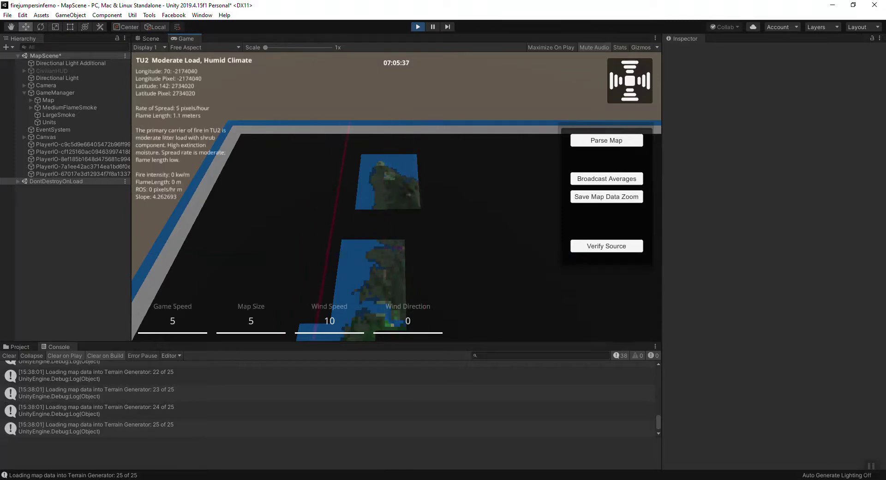
# Switch to the LANDFIRE Data Distribution Site in the browser and examine the vegetation pixels west of Olympia, Washington, up close
pyautogui.hotkey('alt', 'Tab')
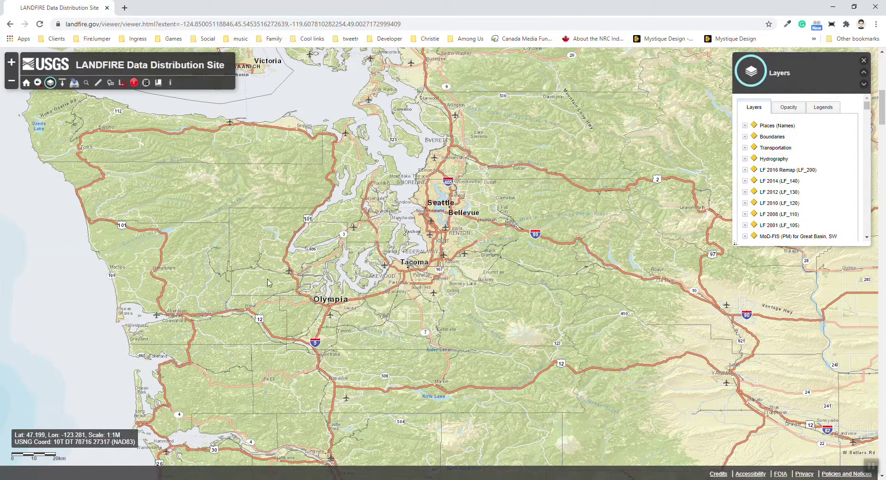
pyautogui.moveTo(205, 275); pyautogui.dragTo(369, 290)
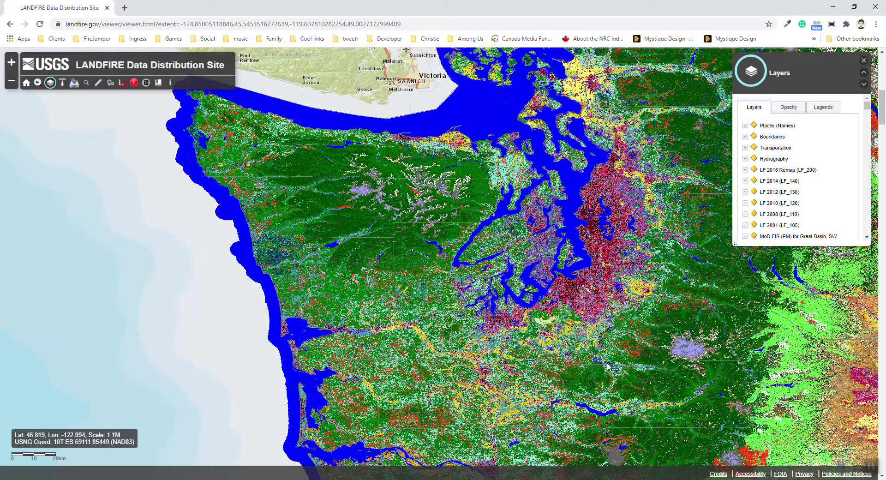
pyautogui.scroll(4, 428, 295)
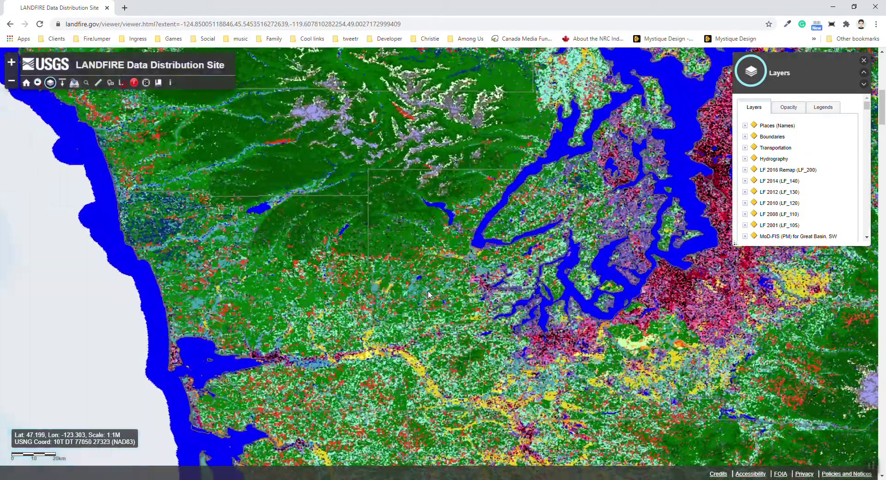
pyautogui.scroll(2, 429, 289)
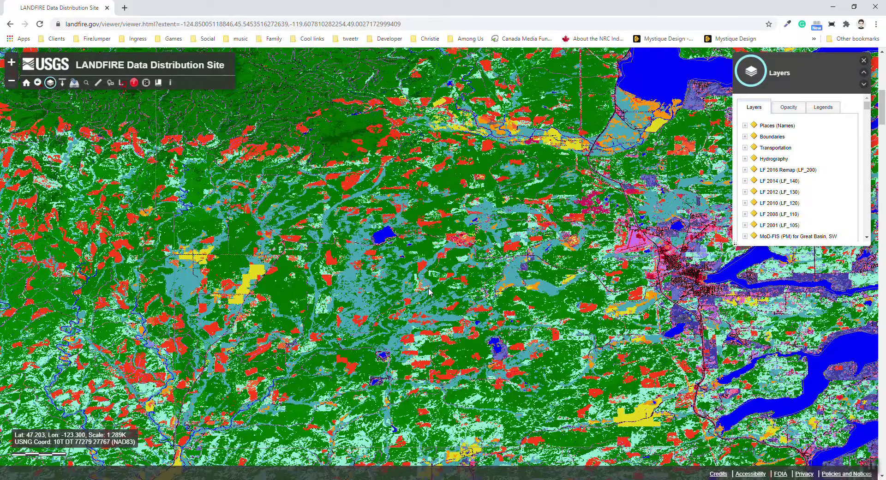
pyautogui.scroll(2, 428, 292)
pyautogui.scroll(3, 429, 292)
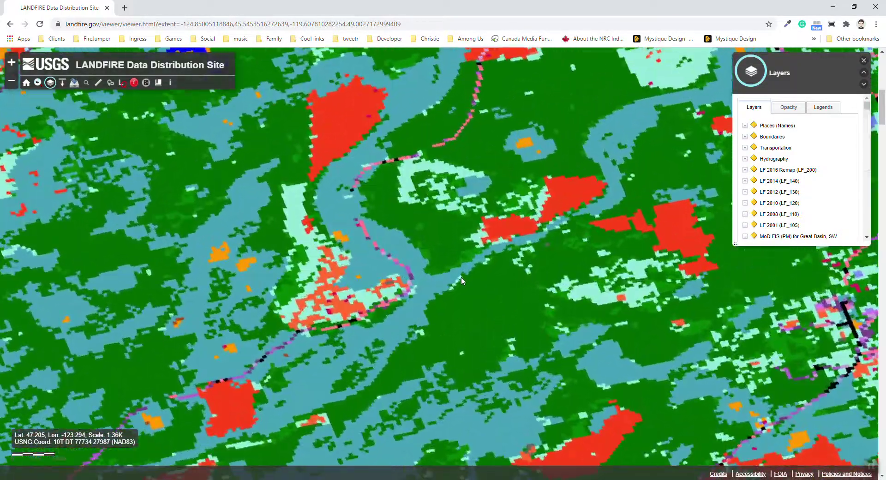
pyautogui.scroll(1, 480, 274)
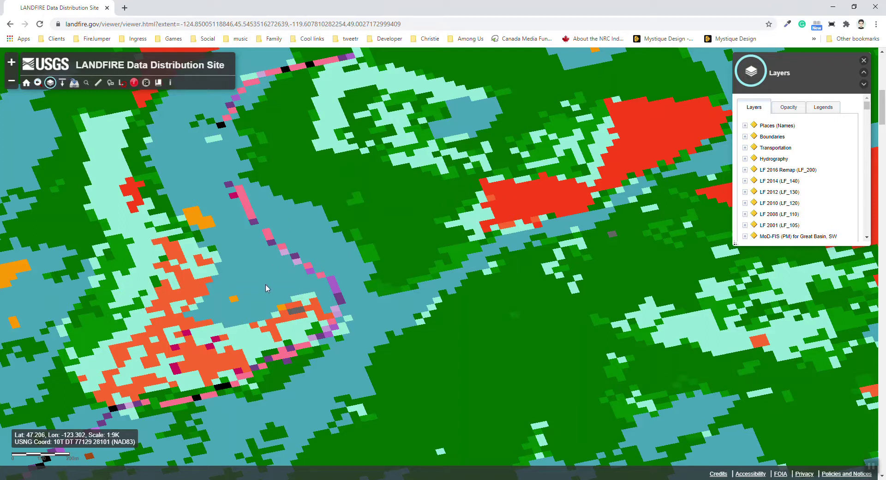
# Examine the vegetation layer's coverage across the whole United States, including Alaska and Hawaii
pyautogui.scroll(-1, 435, 246)
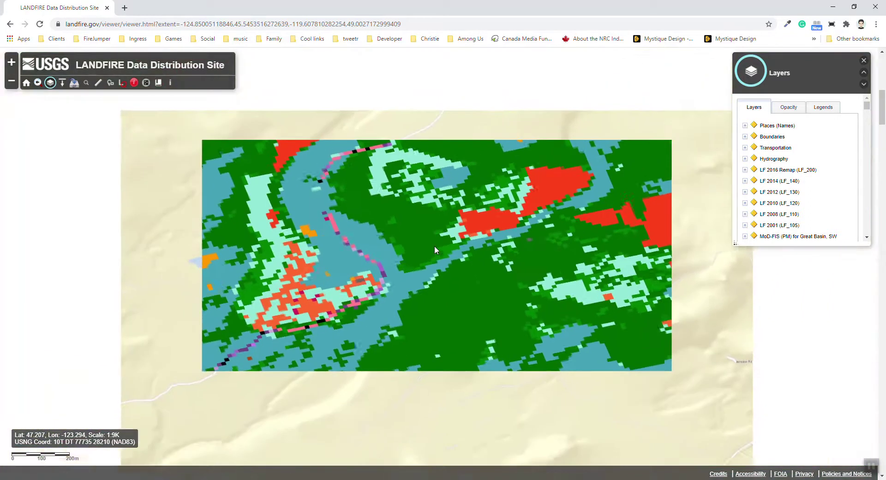
pyautogui.scroll(-2, 434, 246)
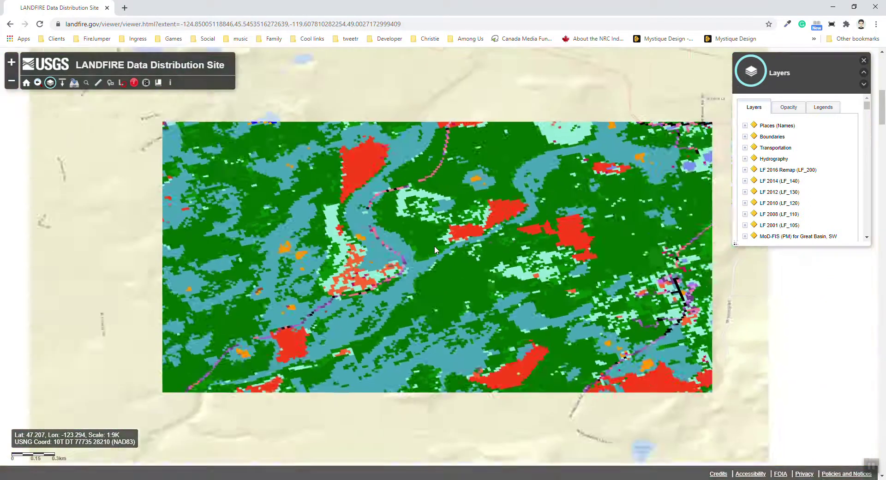
pyautogui.scroll(-3, 434, 245)
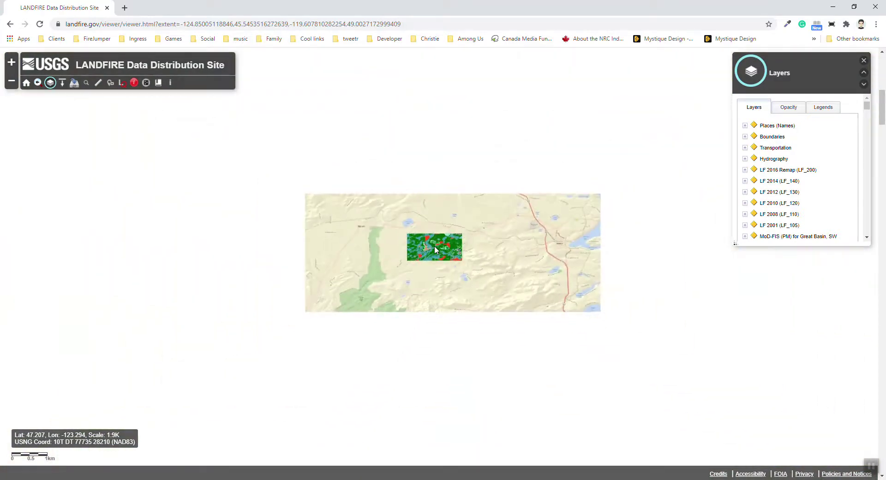
pyautogui.scroll(-3, 381, 249)
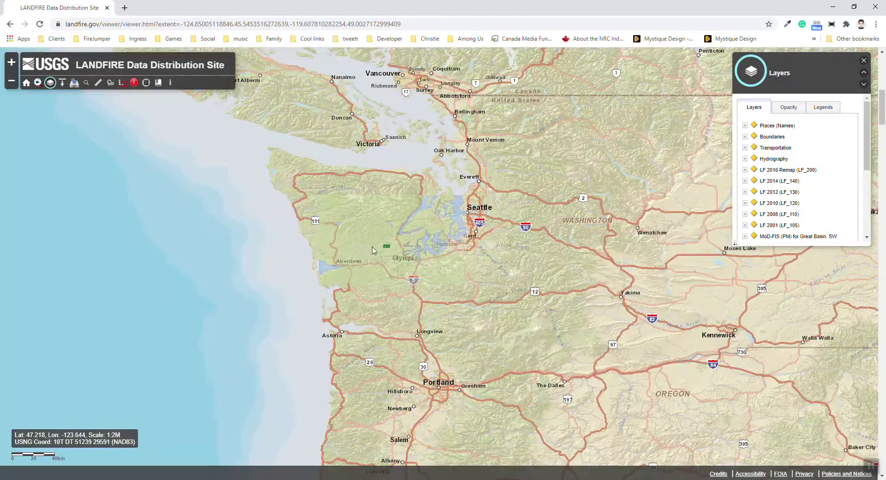
pyautogui.scroll(-2, 535, 303)
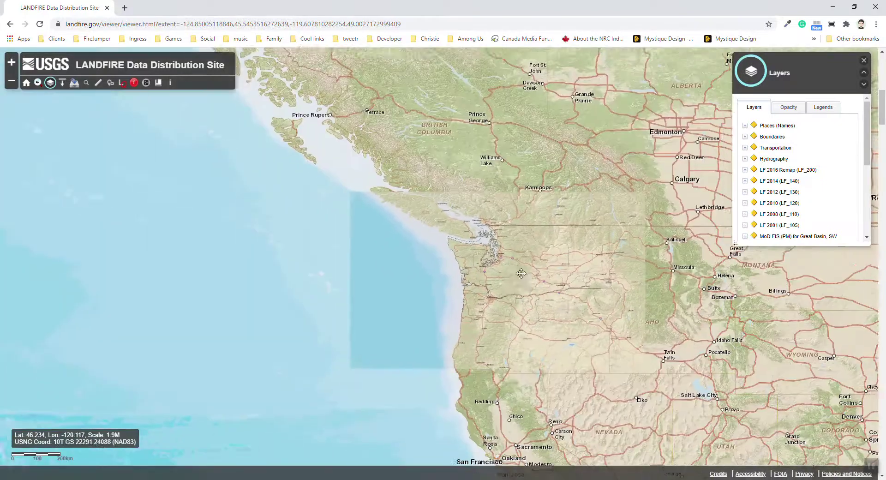
pyautogui.scroll(-1, 594, 291)
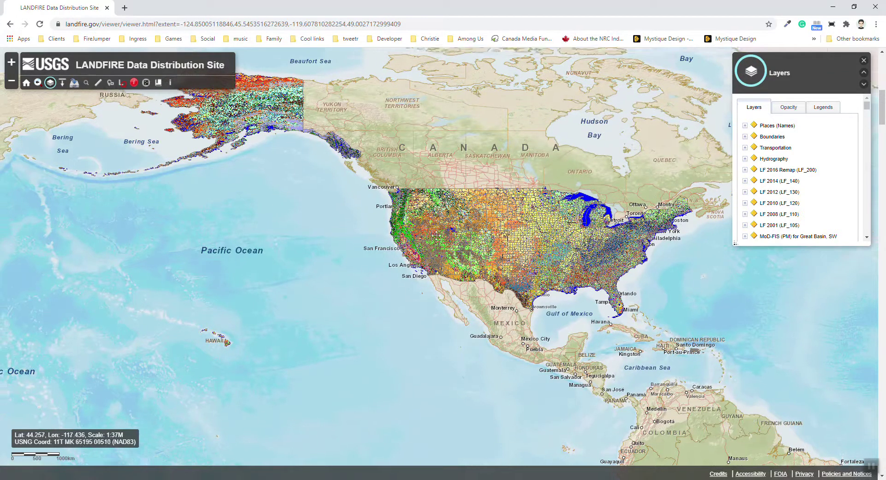
pyautogui.scroll(2, 436, 300)
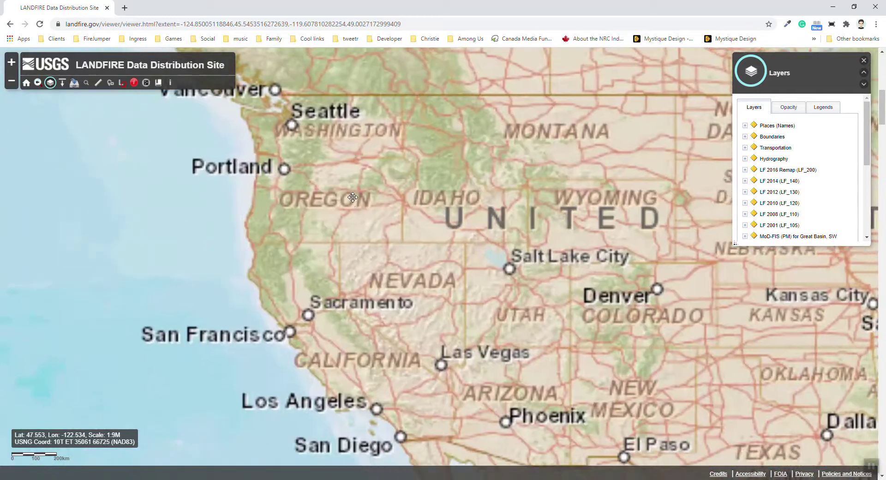
pyautogui.scroll(-1, 425, 216)
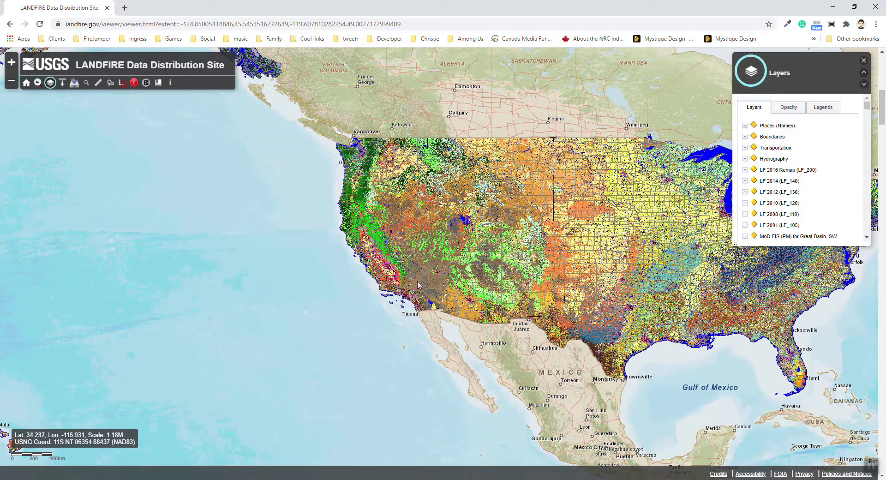
# Turn off the us_200 Existing Vegetation Type layer in the LF 2016 Remap vegetation group
pyautogui.press('Up')
pyautogui.press('Left')
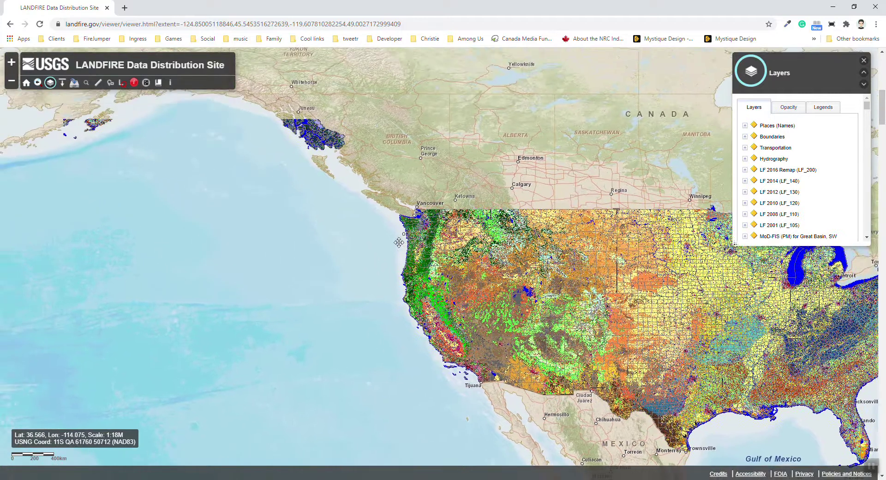
pyautogui.scroll(3, 390, 224)
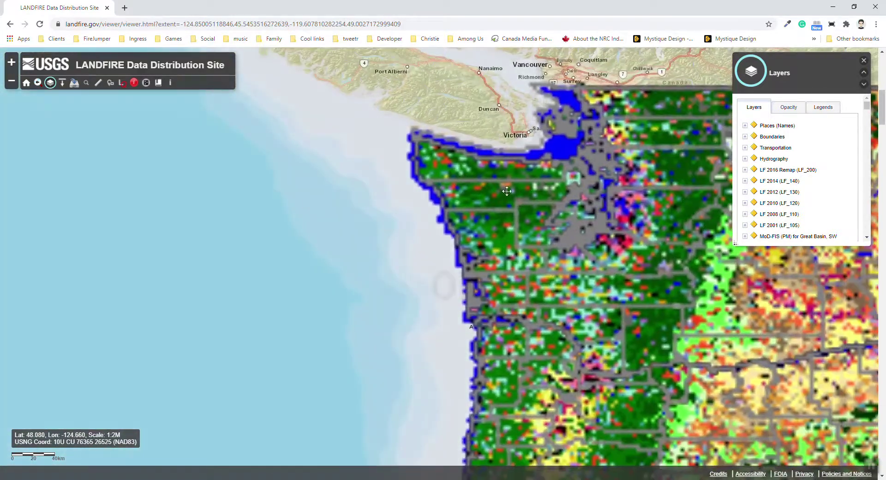
pyautogui.click(745, 169)
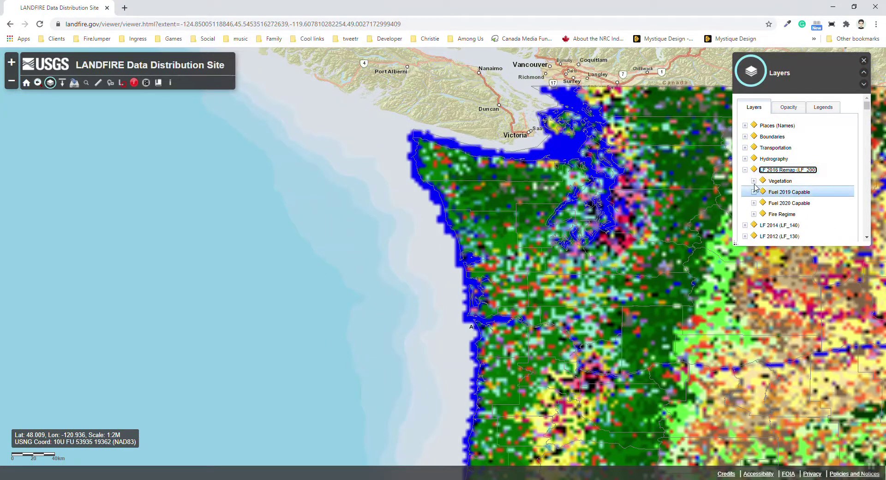
pyautogui.click(754, 181)
pyautogui.click(771, 214)
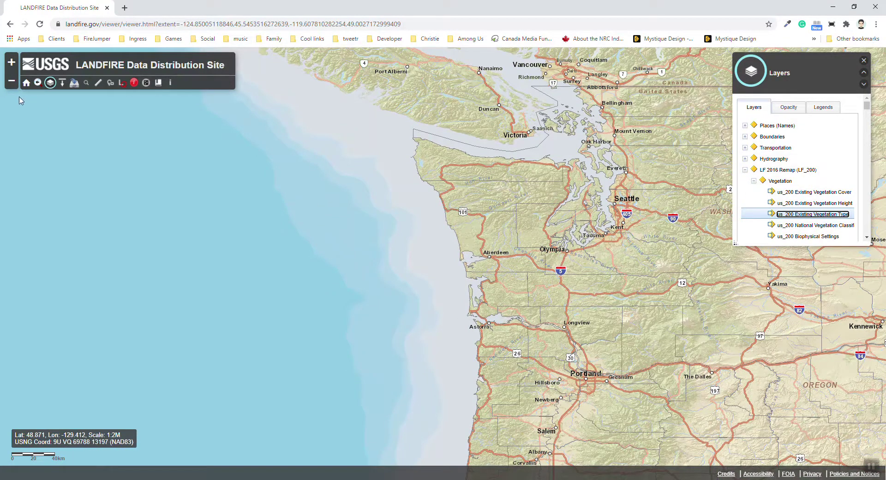
# Display the 1 x 1 Degree WGS84 Grid (World) download template and activate the rectangular download area definition
pyautogui.click(63, 84)
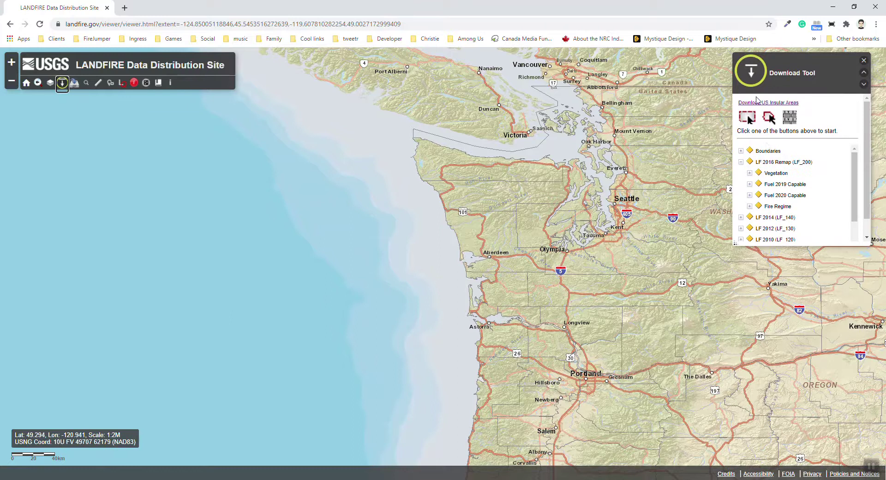
pyautogui.click(769, 118)
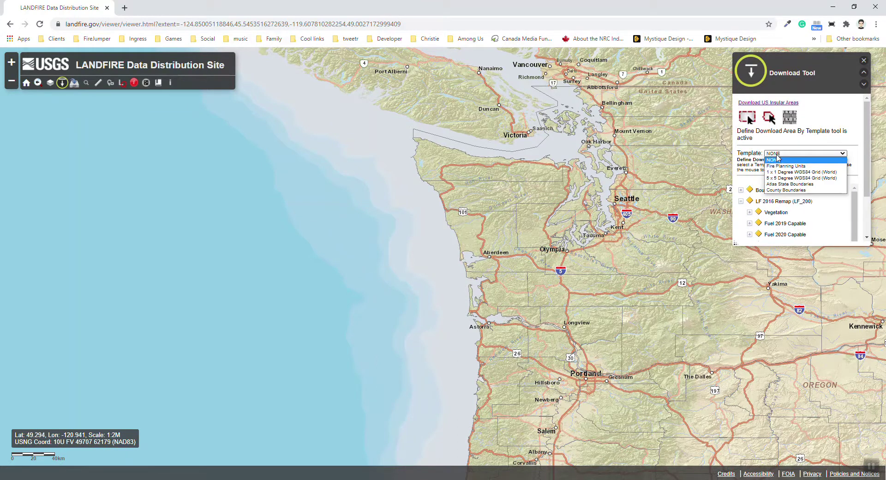
pyautogui.click(778, 172)
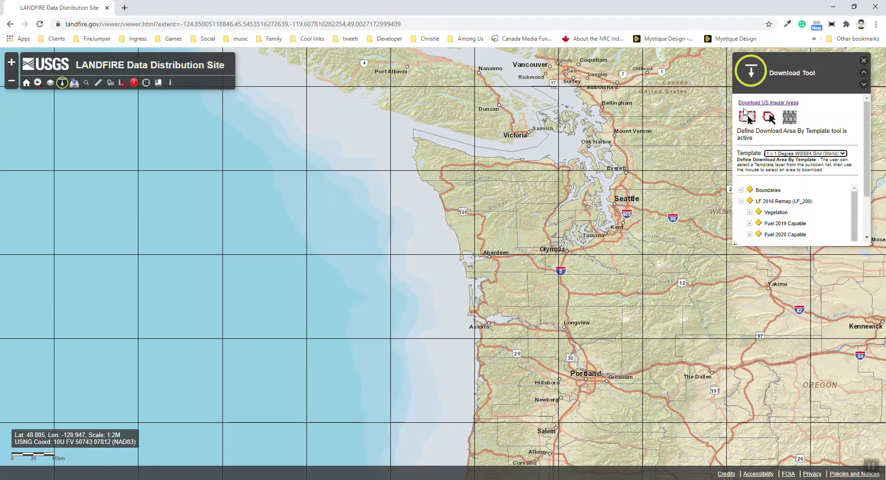
pyautogui.click(747, 117)
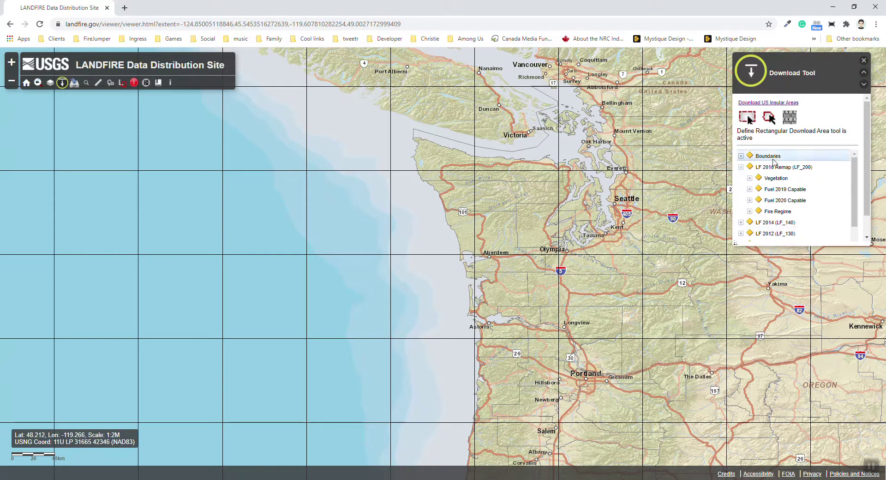
# Select the us_200 40 Fire Behavior Fuel Model product for download from LF 2016 Remap, Fuel 2020 Capable, Surface and Canopy
pyautogui.click(749, 178)
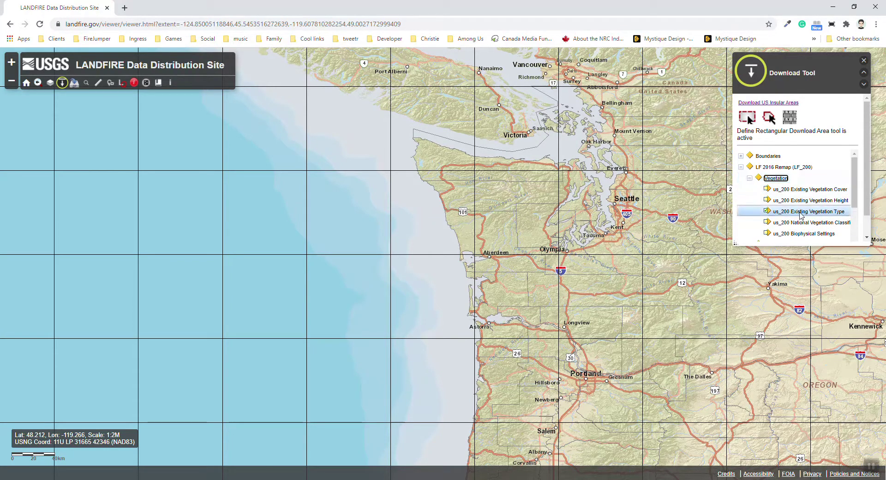
pyautogui.click(751, 179)
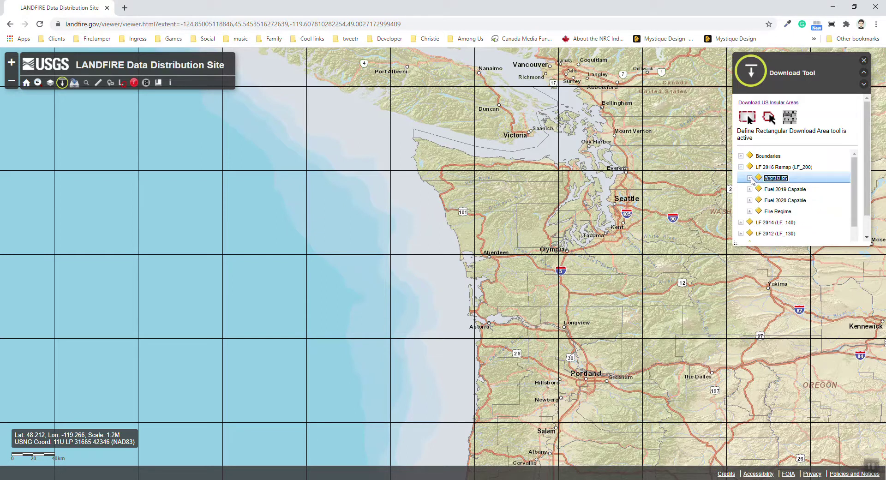
pyautogui.click(750, 201)
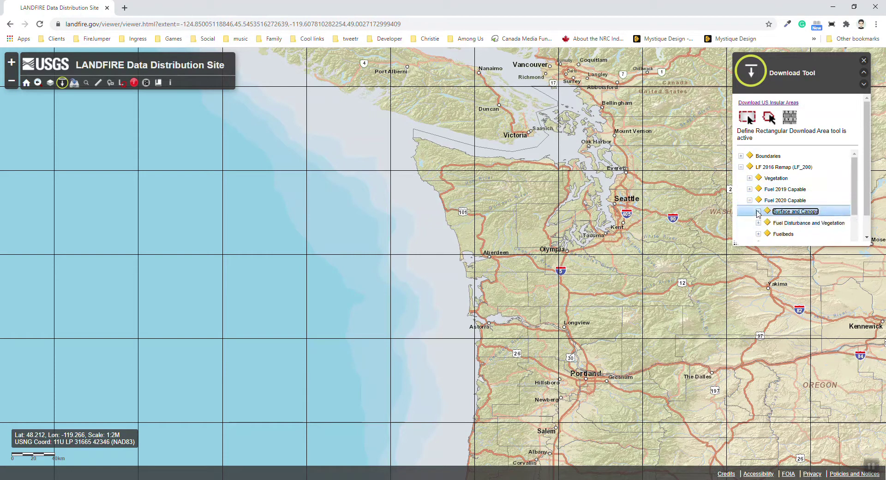
pyautogui.doubleClick(796, 212)
pyautogui.scroll(-3, 797, 203)
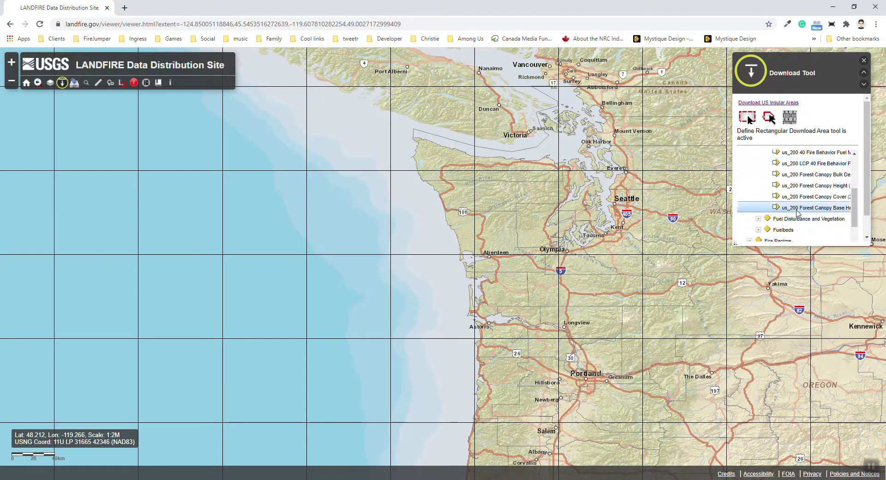
pyautogui.click(776, 153)
pyautogui.scroll(1, 858, 203)
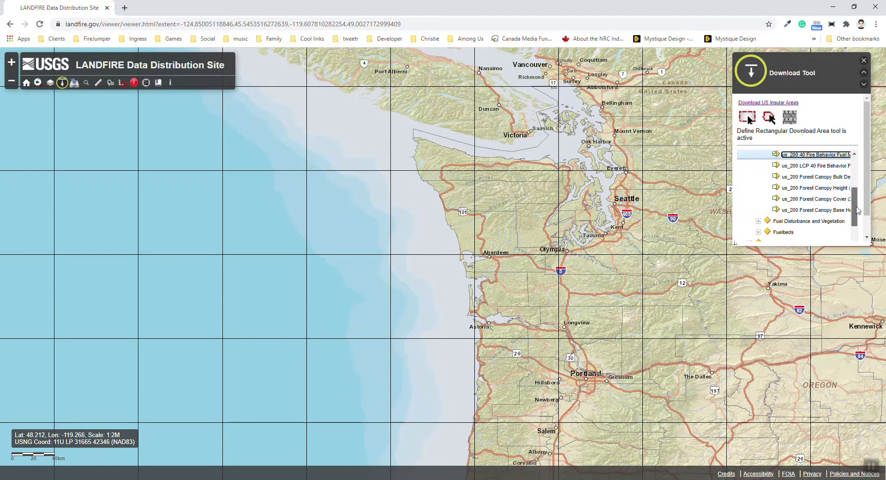
pyautogui.scroll(1, 859, 203)
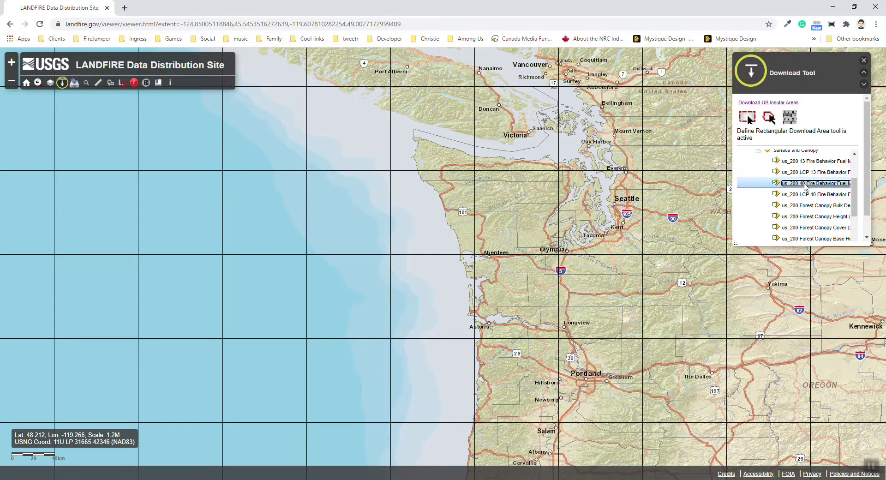
# Add the us_Elevation product from the Topographic group to the download selection
pyautogui.scroll(-6, 776, 203)
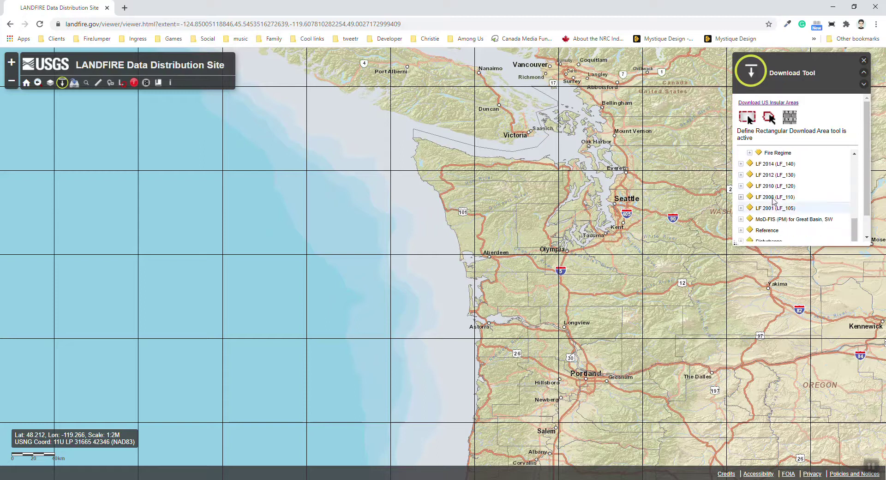
pyautogui.click(741, 229)
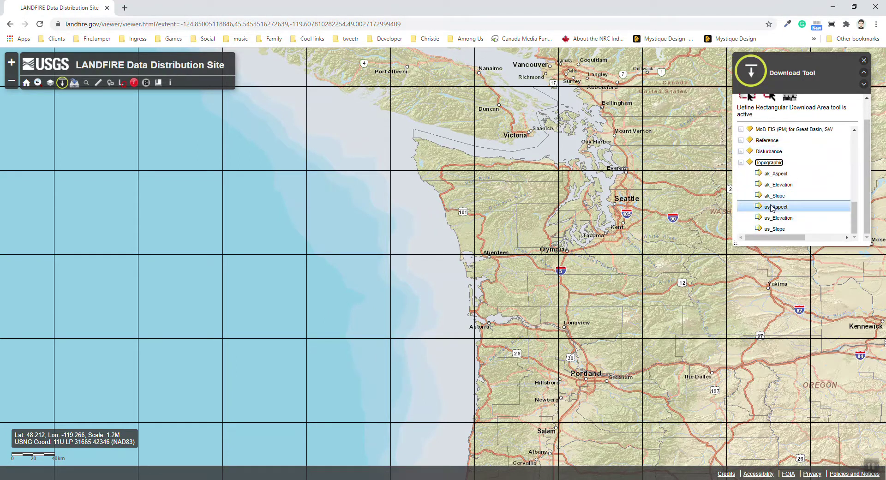
pyautogui.click(758, 217)
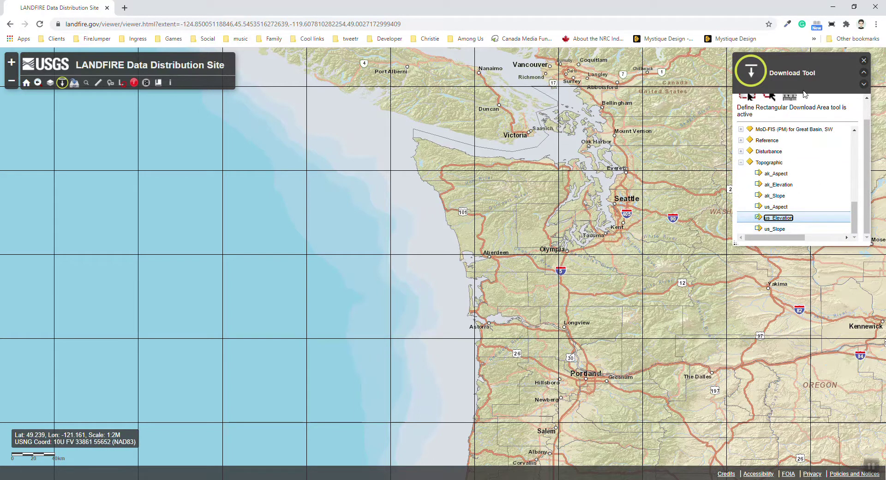
pyautogui.scroll(3, 801, 161)
pyautogui.scroll(-3, 801, 162)
pyautogui.scroll(1, 784, 118)
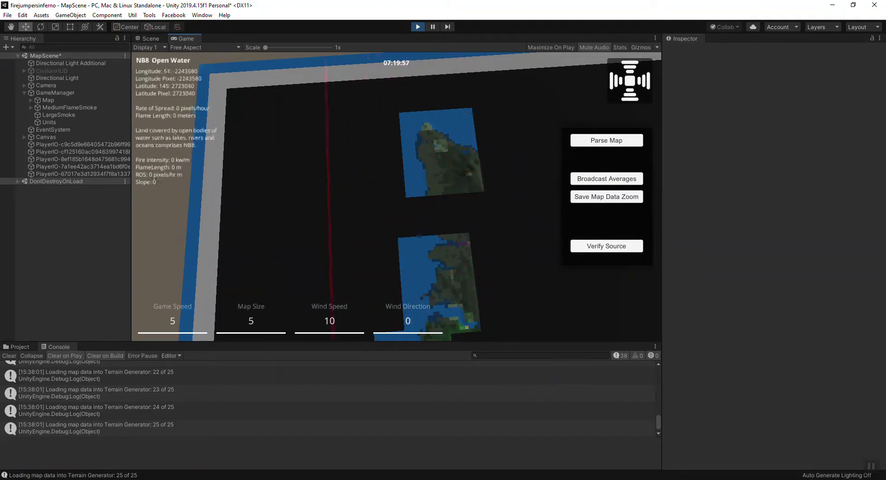
pyautogui.hotkey('alt', 'Tab')
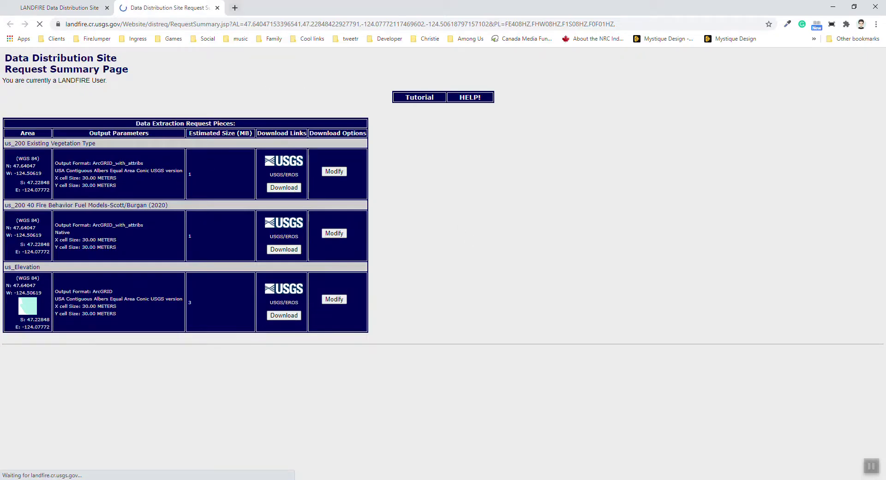
pyautogui.click(217, 7)
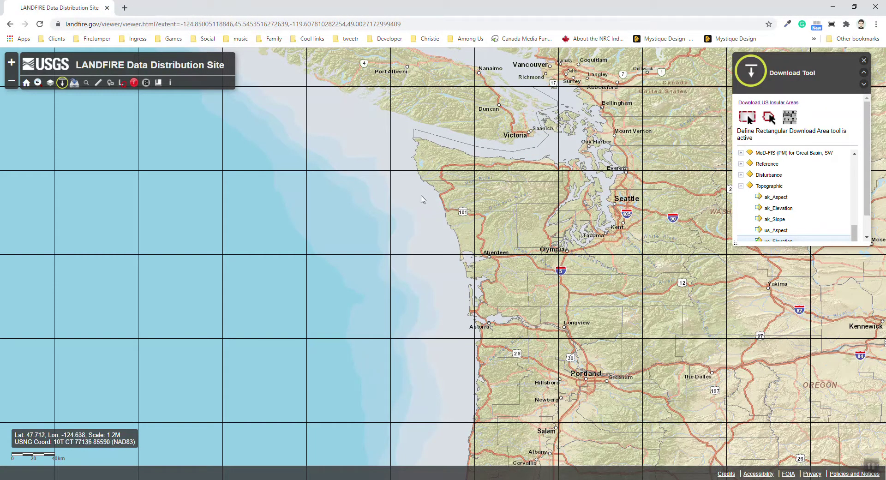
pyautogui.moveTo(424, 191); pyautogui.dragTo(475, 241)
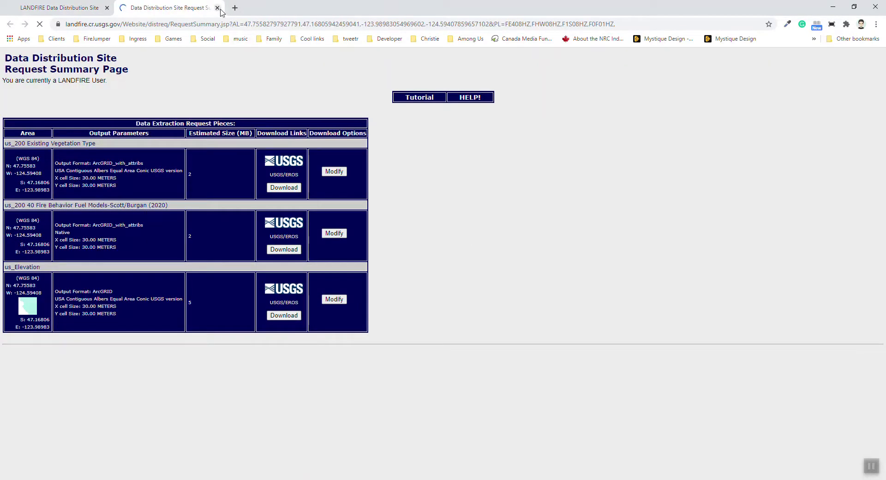
pyautogui.click(217, 8)
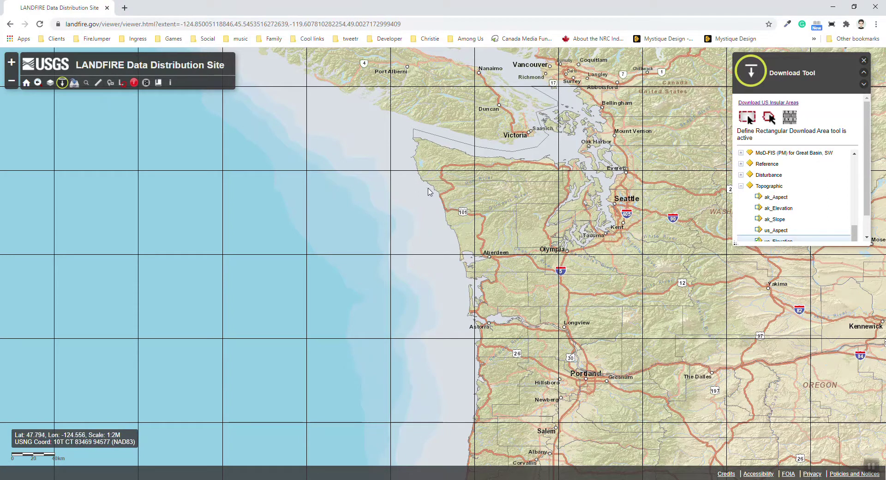
# Define a download area from about 47.80, -124.56 to 47.07, -123.84 and request the vegetation type, fuel model and elevation downloads
pyautogui.moveTo(428, 188); pyautogui.dragTo(488, 252)
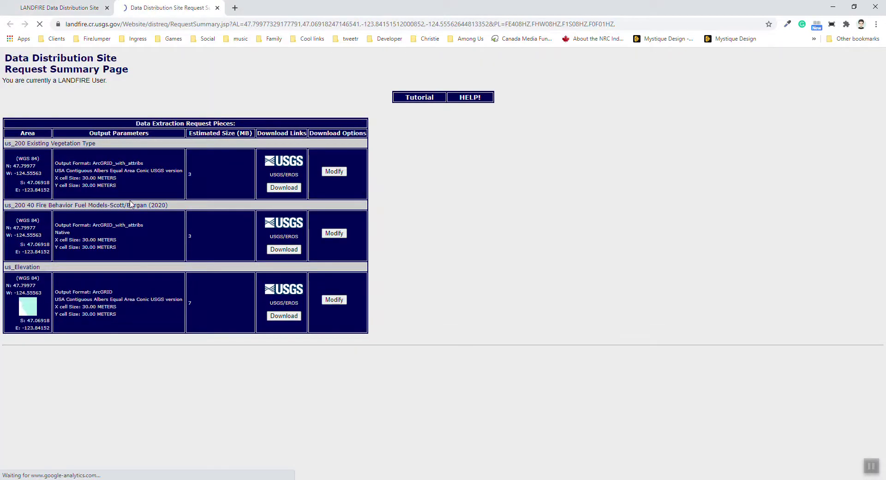
pyautogui.click(285, 188)
pyautogui.click(283, 250)
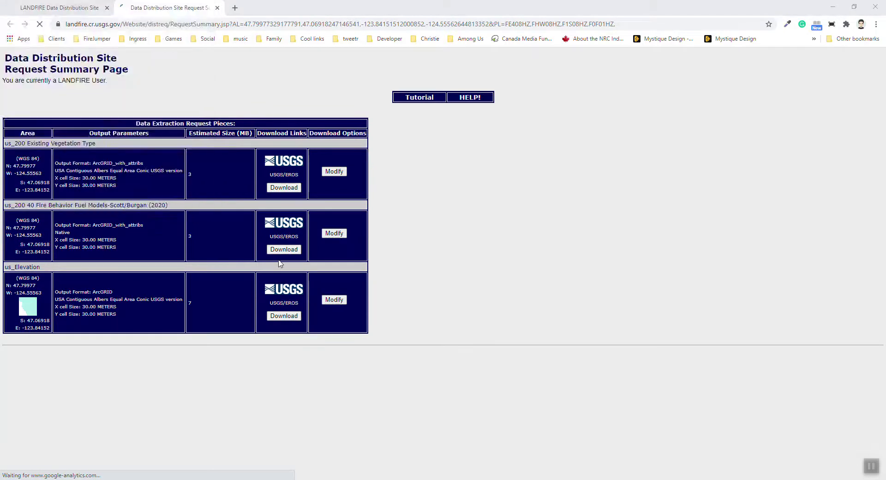
pyautogui.click(284, 315)
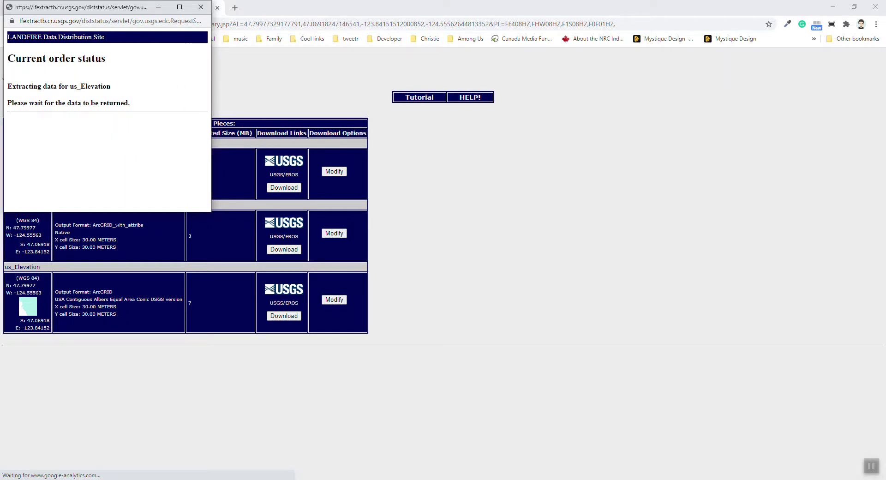
# Switch to the FireJumpers maps > map folder in File Explorer and try to delete all its old files and folders
pyautogui.moveTo(237, 479)
pyautogui.click(199, 460)
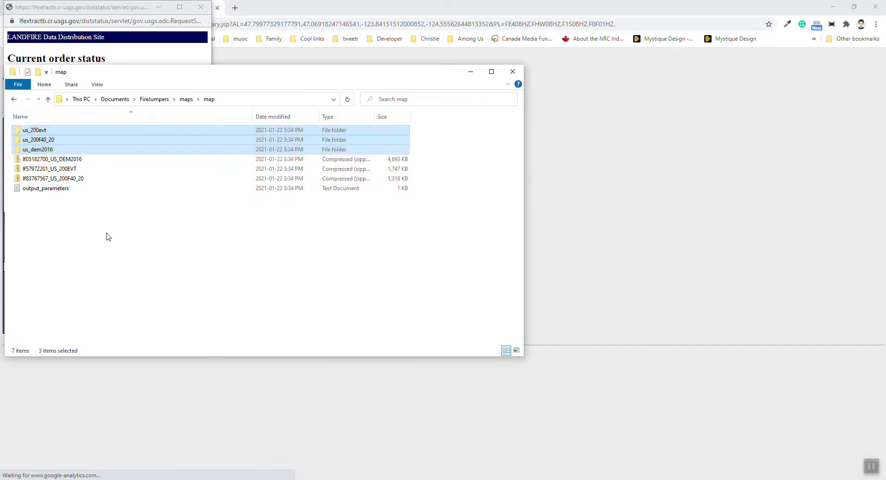
pyautogui.moveTo(107, 234); pyautogui.dragTo(26, 125)
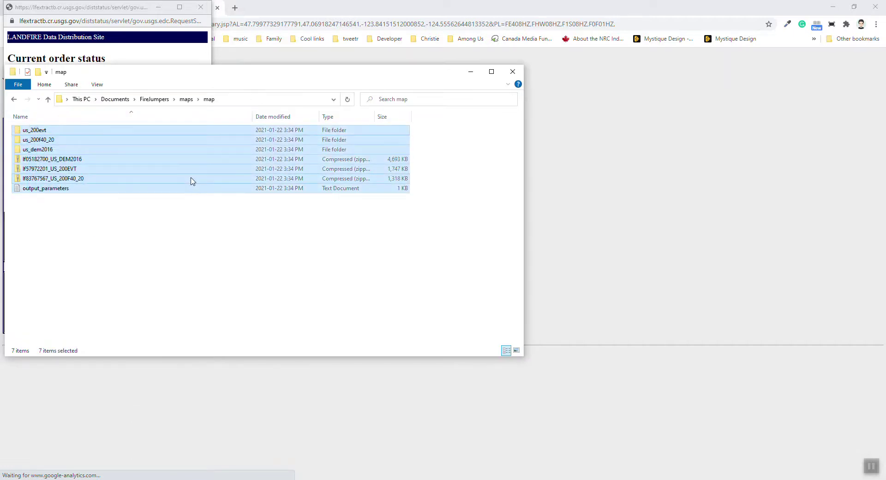
pyautogui.press('Delete')
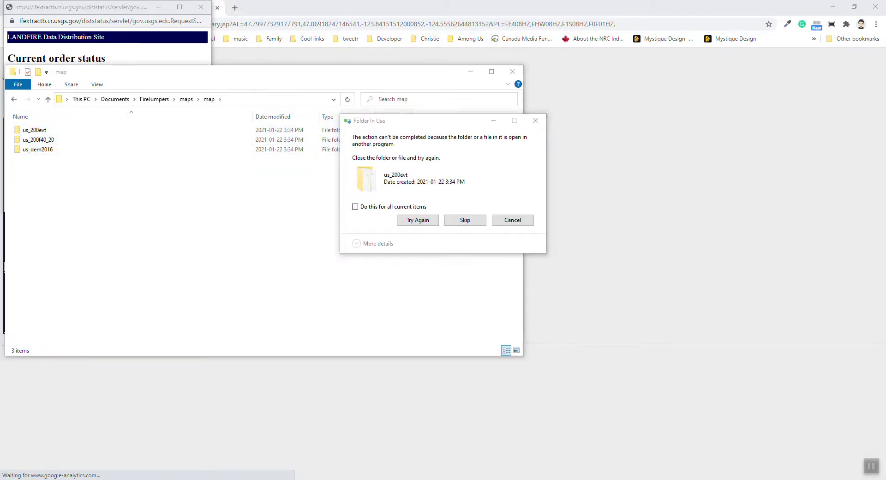
# Switch to QGIS and start a new empty project, discarding the current one with its three raster layers
pyautogui.hotkey('alt', 'Tab')
pyautogui.click(550, 400)
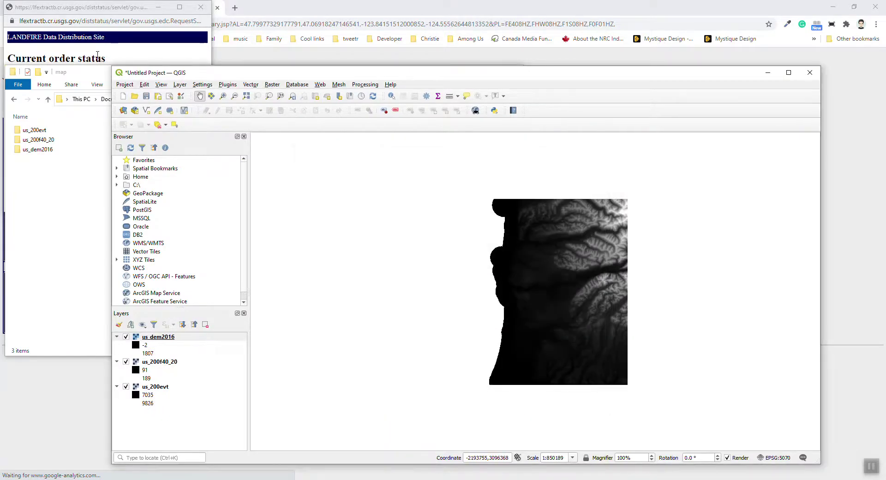
pyautogui.click(123, 97)
pyautogui.click(469, 281)
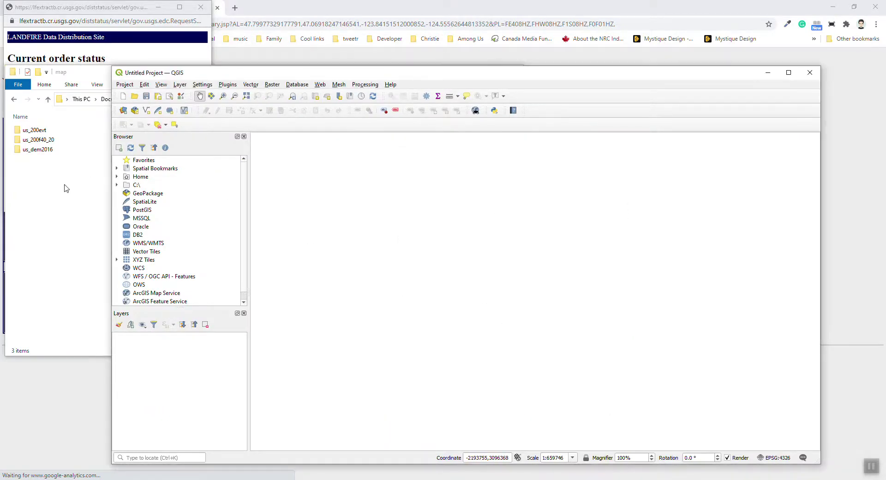
# Delete the remaining us_200evt, us_200f40_20 and us_dem2016 folders from the map folder
pyautogui.click(62, 193)
pyautogui.hotkey('ctrl', 'a')
pyautogui.press('Delete')
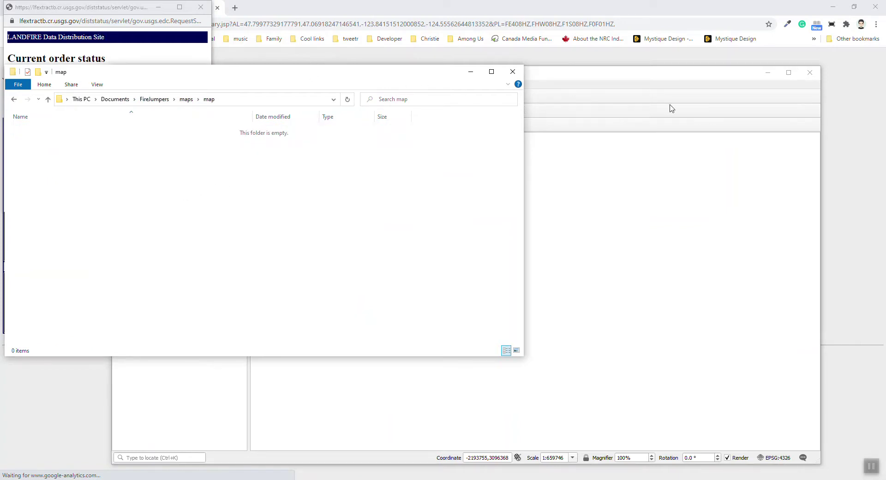
pyautogui.click(607, 81)
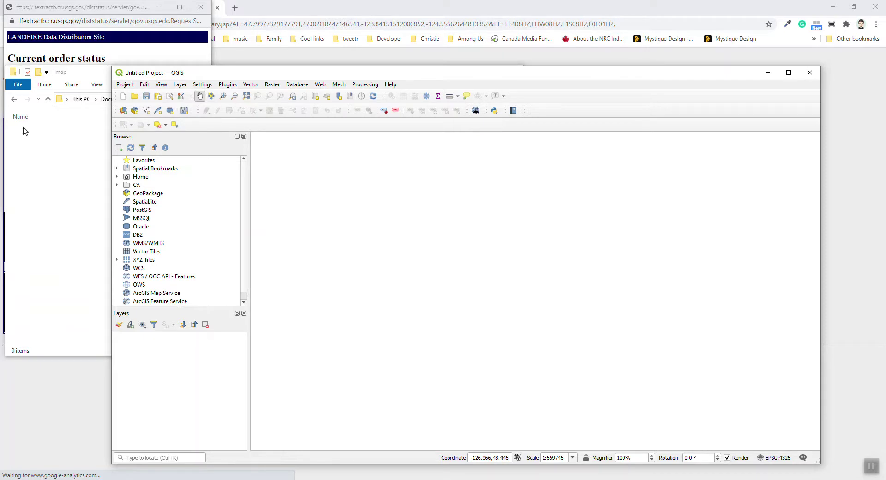
pyautogui.click(88, 10)
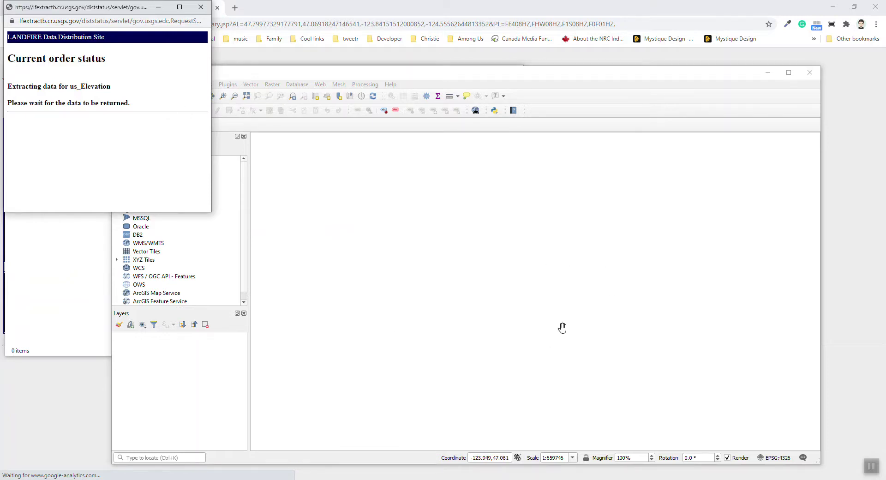
pyautogui.scroll(-1, 565, 337)
pyautogui.click(65, 262)
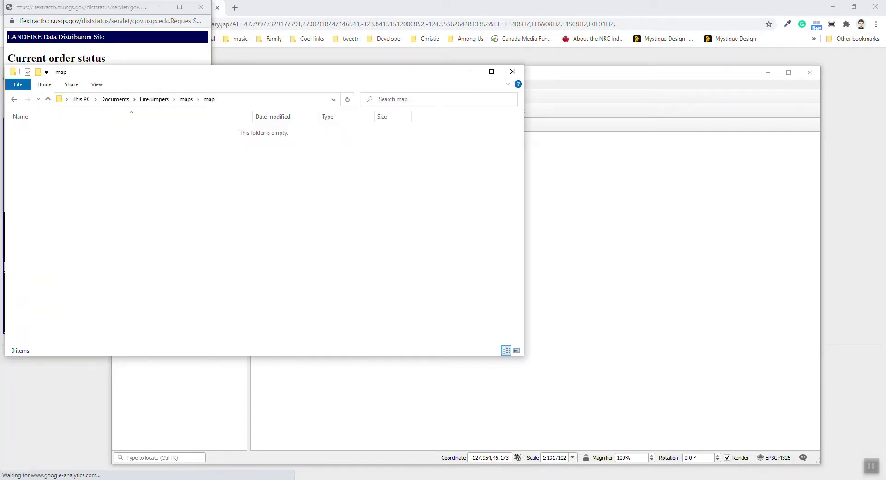
# Bring up the pending Folder In Use message for us_200evt and cancel it
pyautogui.click(238, 479)
pyautogui.click(304, 447)
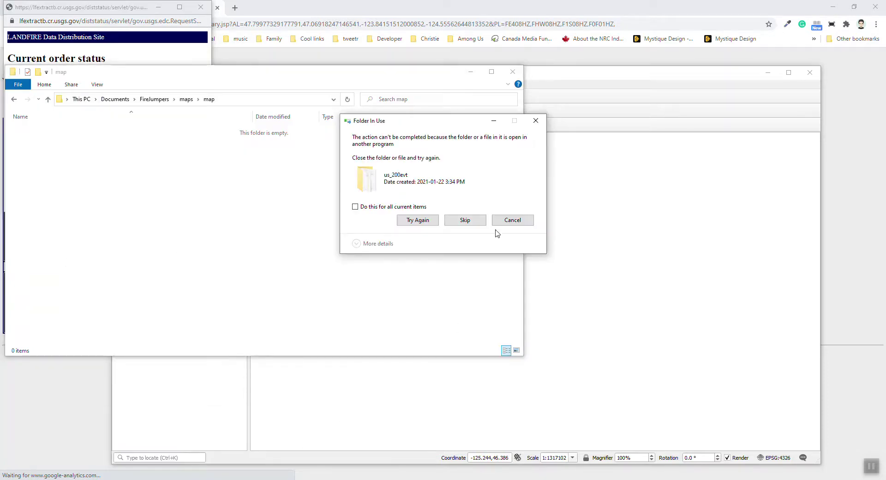
pyautogui.click(511, 220)
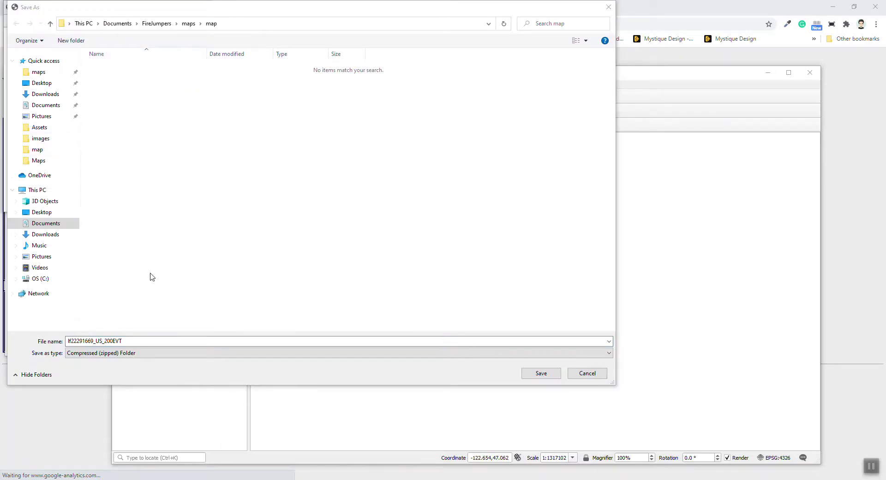
# Save the US_200EVT, US_200F40_20 and US_DEM2016 zip files in the map folder and close the order status windows
pyautogui.click(538, 373)
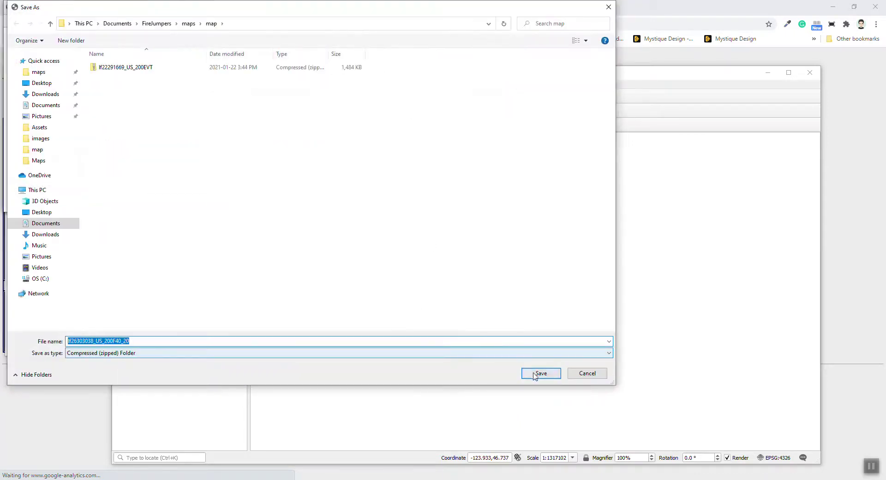
pyautogui.click(536, 373)
pyautogui.click(534, 372)
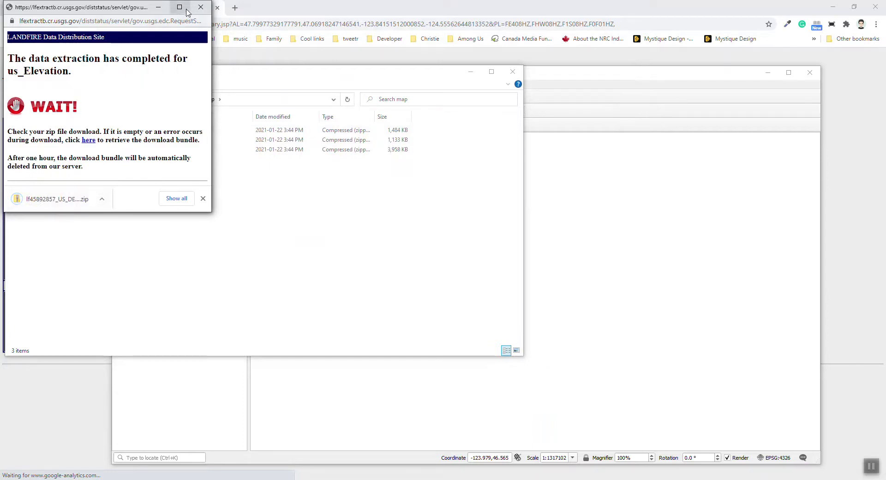
pyautogui.click(201, 8)
pyautogui.click(202, 8)
pyautogui.click(201, 7)
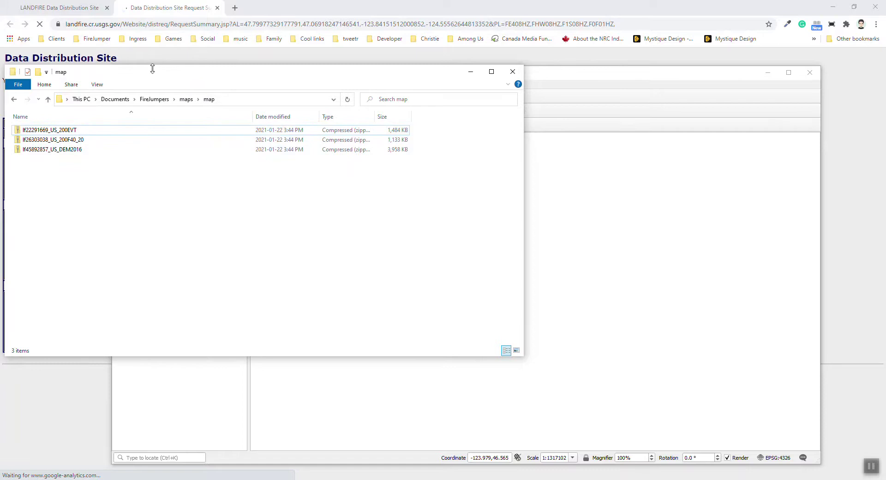
# Extract the us_200evt folder and output_parameters file from the US_200EVT zip into the map folder
pyautogui.moveTo(153, 75); pyautogui.dragTo(176, 134)
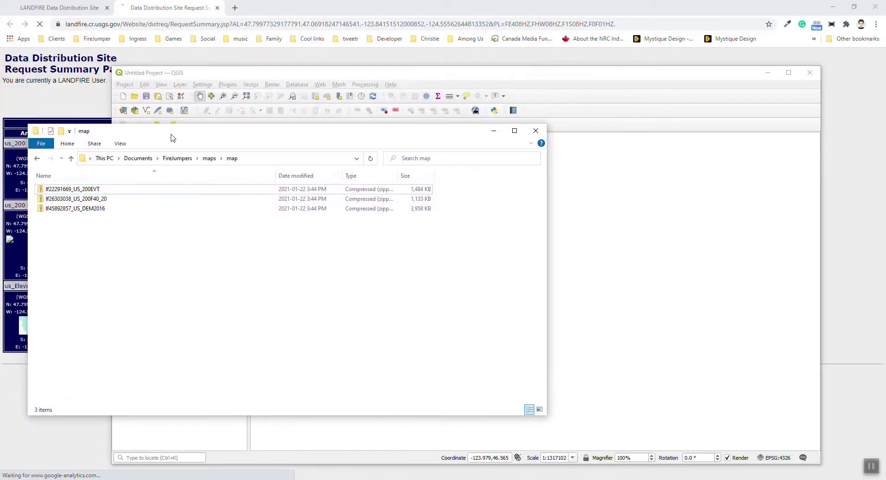
pyautogui.doubleClick(79, 193)
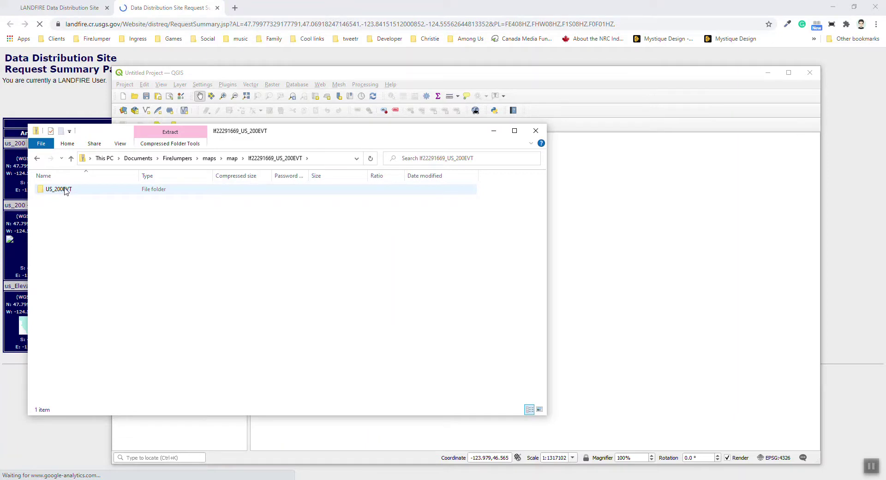
pyautogui.doubleClick(65, 190)
pyautogui.click(60, 199)
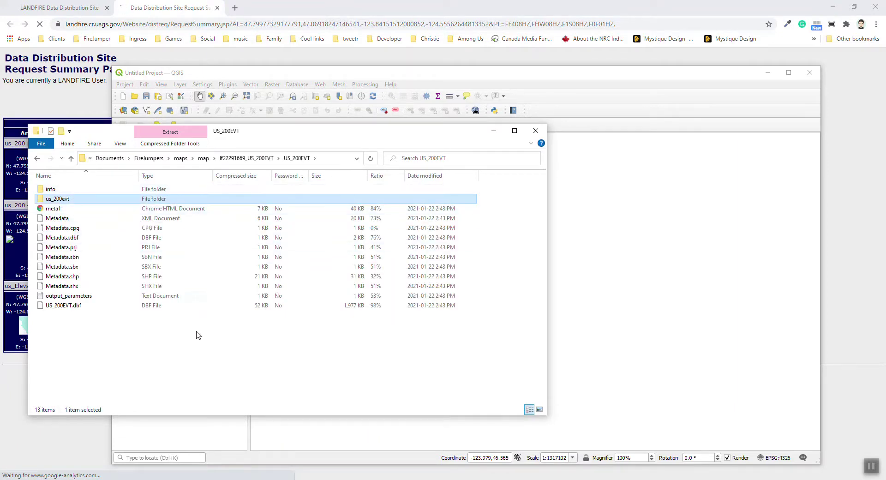
pyautogui.keyDown('ctrl'); pyautogui.click(74, 296); pyautogui.keyUp('ctrl')
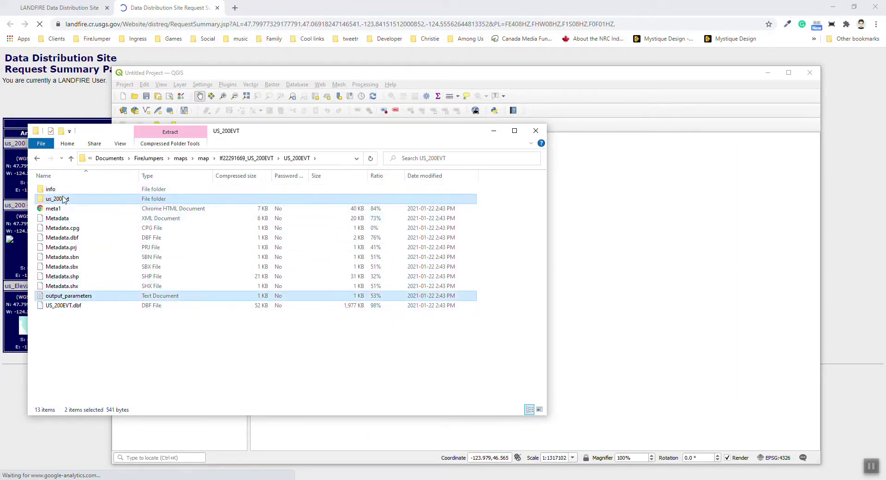
pyautogui.moveTo(55, 199); pyautogui.dragTo(207, 161)
pyautogui.click(205, 159)
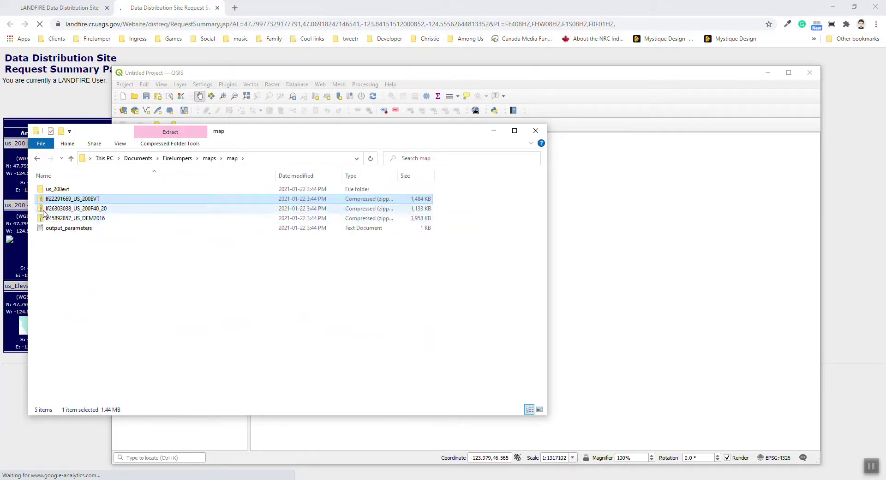
# Extract the us_200f40_20 folder from the US_200F40_20 zip into the map folder
pyautogui.doubleClick(89, 209)
pyautogui.click(64, 191)
pyautogui.doubleClick(64, 191)
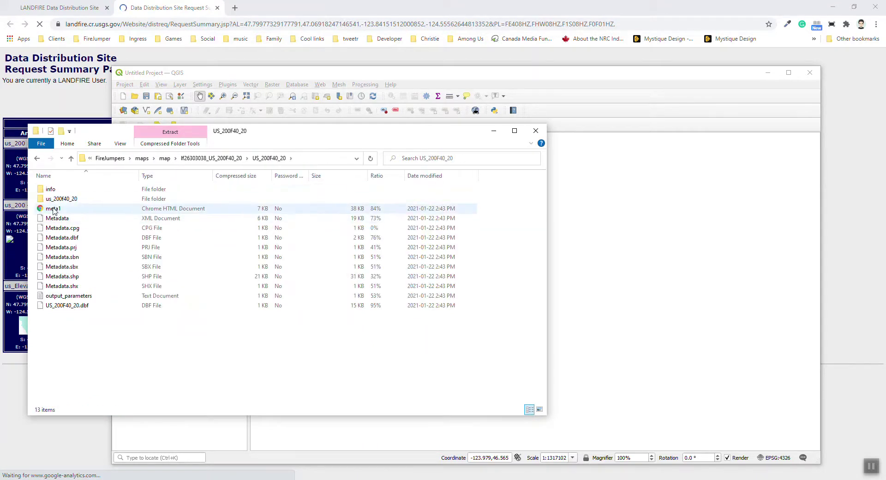
pyautogui.moveTo(60, 199); pyautogui.dragTo(164, 159)
pyautogui.click(163, 160)
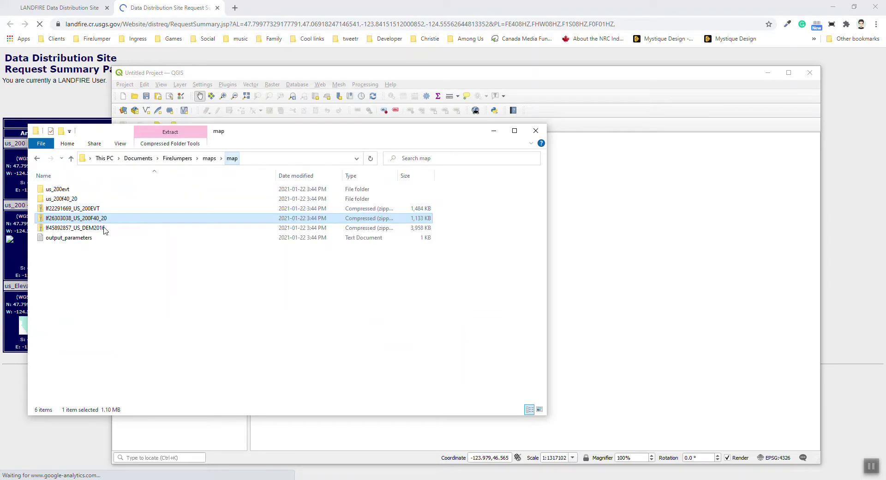
# Extract the us_dem2016 folder from the US_DEM2016 zip into the map folder
pyautogui.doubleClick(74, 229)
pyautogui.click(55, 190)
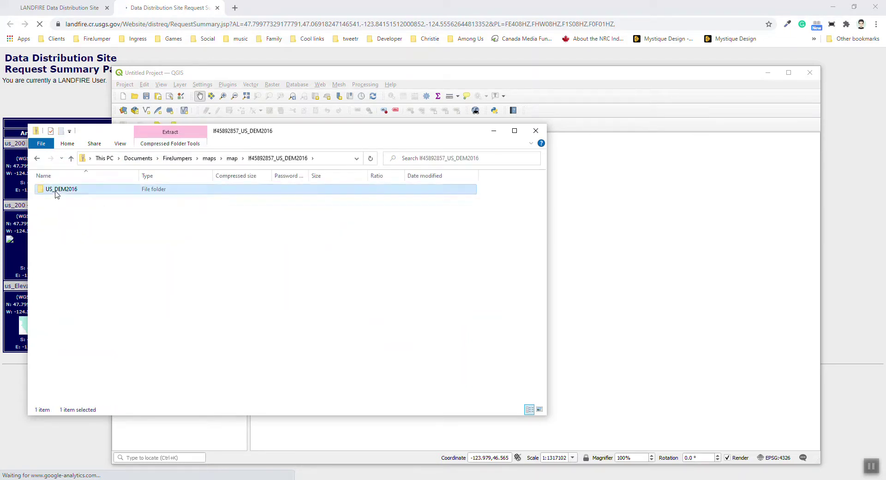
pyautogui.doubleClick(61, 190)
pyautogui.moveTo(56, 199); pyautogui.dragTo(206, 158)
pyautogui.click(205, 158)
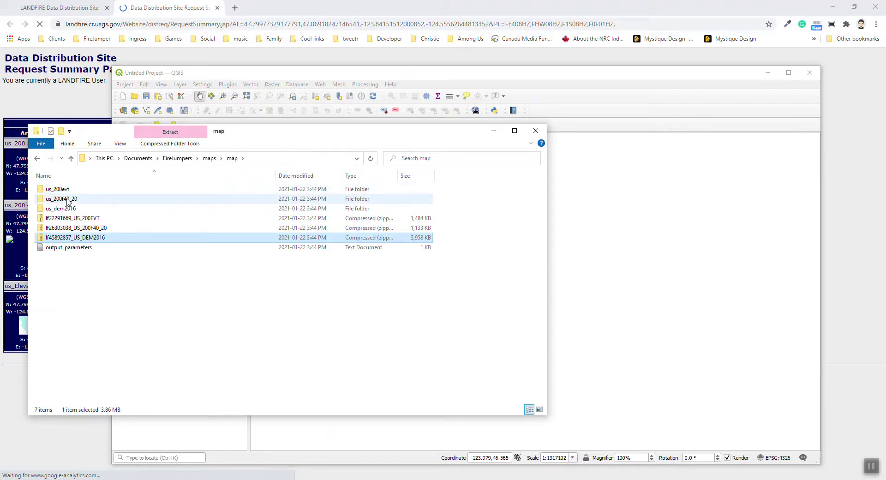
# Add the us_200evt, us_200f40_20 and us_dem2016 folders as raster layers to the new QGIS project
pyautogui.click(65, 210)
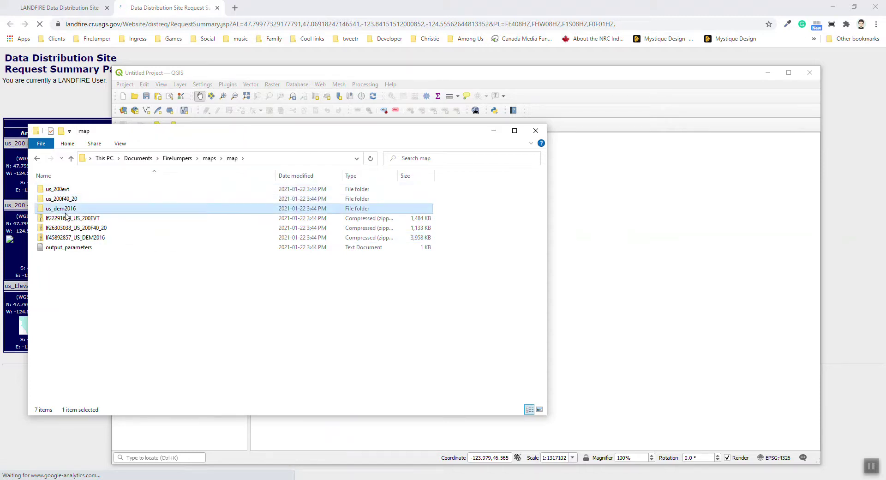
pyautogui.keyDown('shift'); pyautogui.click(57, 189); pyautogui.keyUp('shift')
pyautogui.moveTo(62, 190); pyautogui.dragTo(650, 256)
pyautogui.click(627, 86)
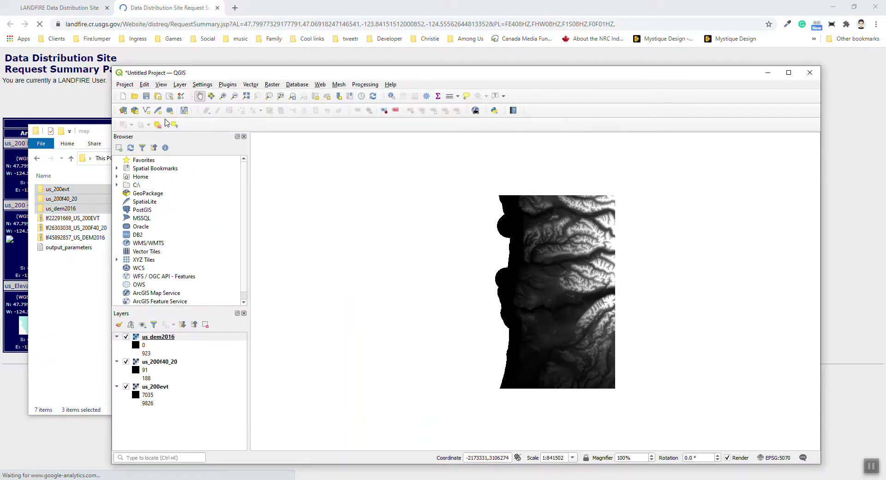
# Move output_parameters from the map folder into firejumpersinferno's Assets/Maps folder, replacing the existing file
pyautogui.click(92, 287)
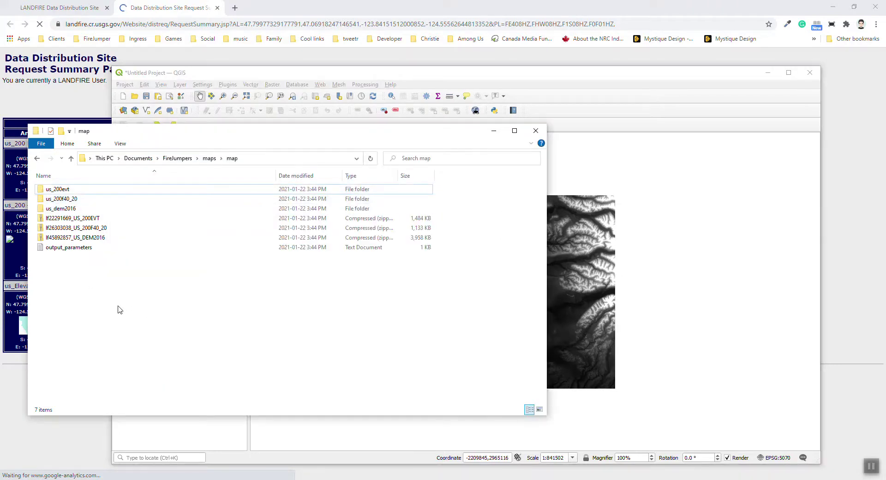
pyautogui.click(275, 469)
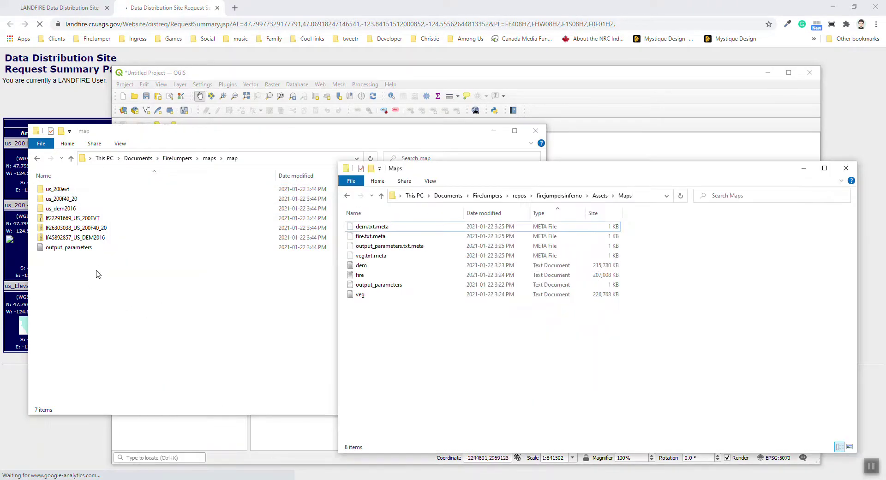
pyautogui.moveTo(78, 252); pyautogui.dragTo(431, 355)
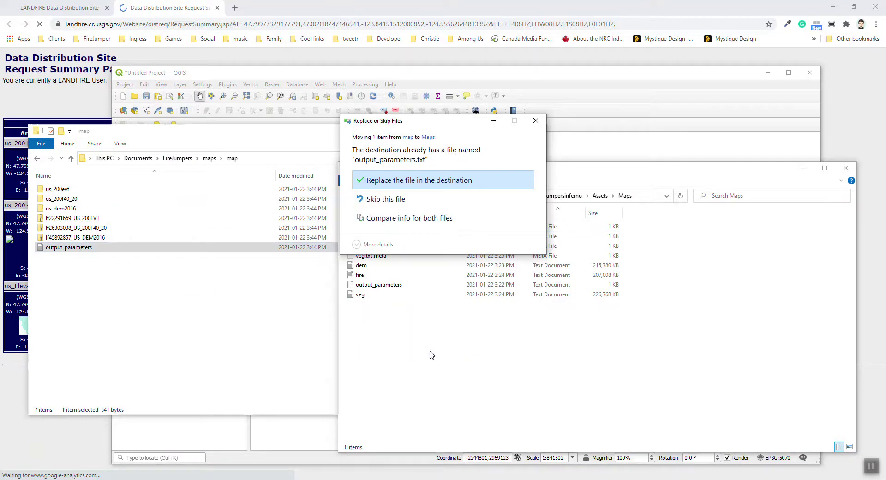
pyautogui.click(386, 181)
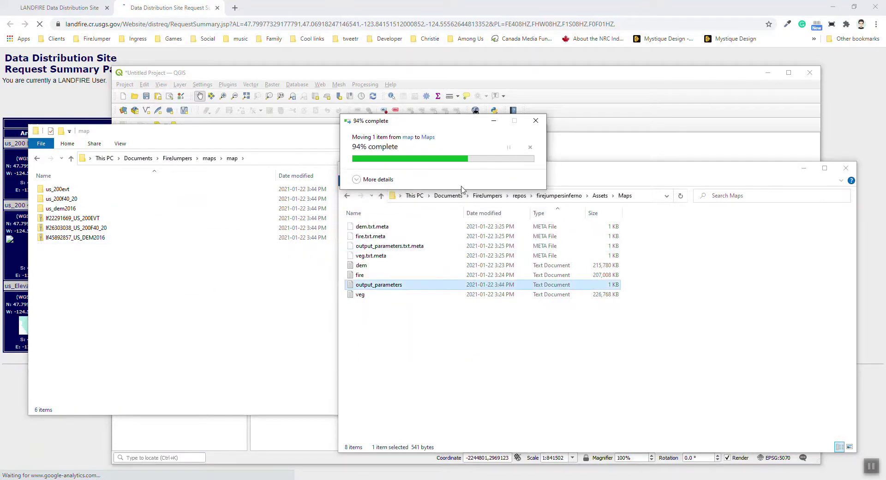
# Switch to Unity and verify the map source in the running game
pyautogui.hotkey('alt', 'Tab')
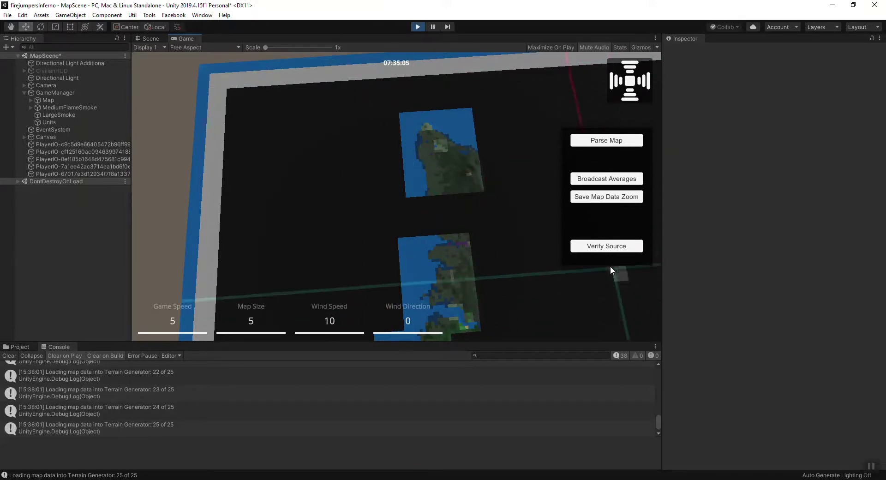
pyautogui.click(605, 247)
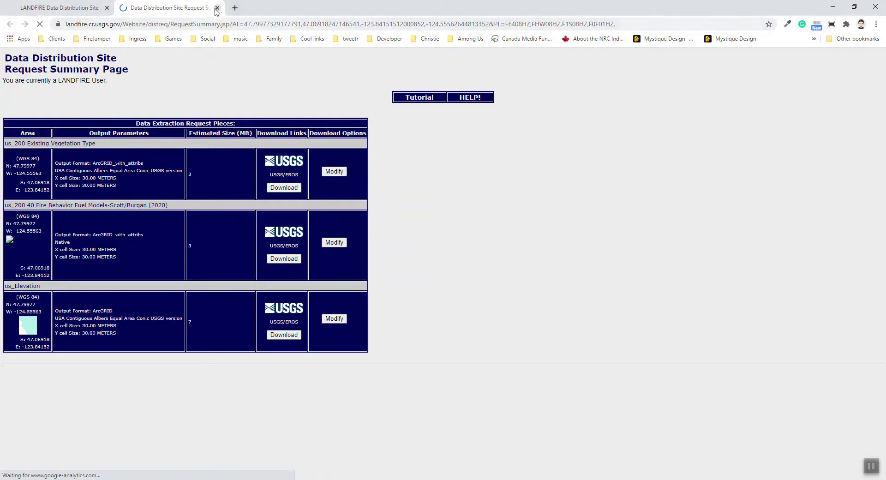
# Define a LANDFIRE download rectangle from about 47.52, -124.53 to 46.78, -123.61 and request its vegetation, fuel model and elevation downloads
pyautogui.click(217, 8)
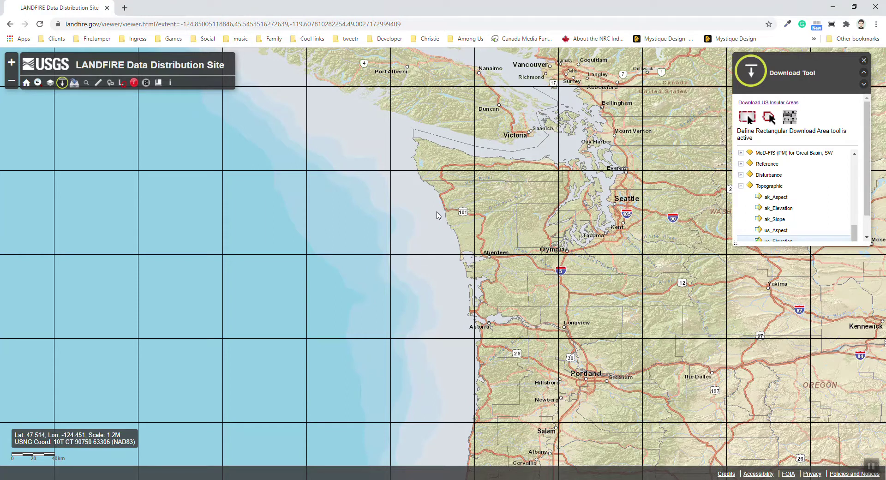
pyautogui.moveTo(429, 211)
pyautogui.mouseDown()
pyautogui.moveTo(503, 261)
pyautogui.moveTo(506, 276)
pyautogui.mouseUp()
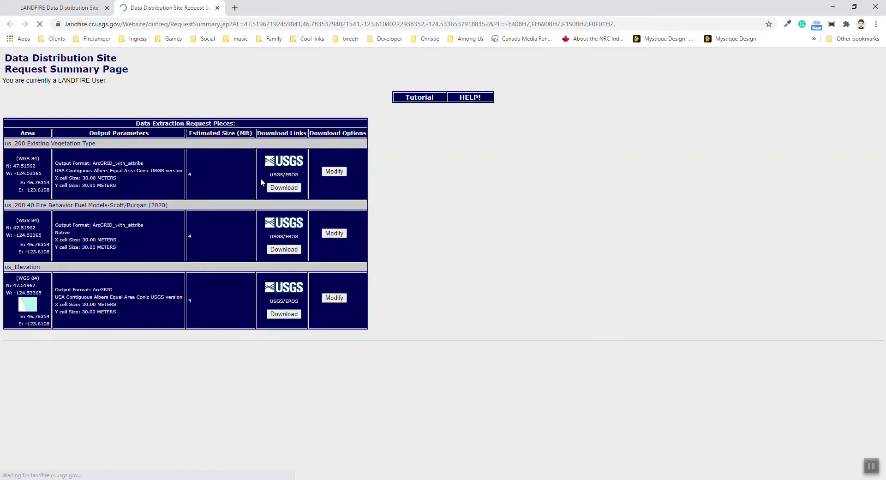
pyautogui.click(283, 187)
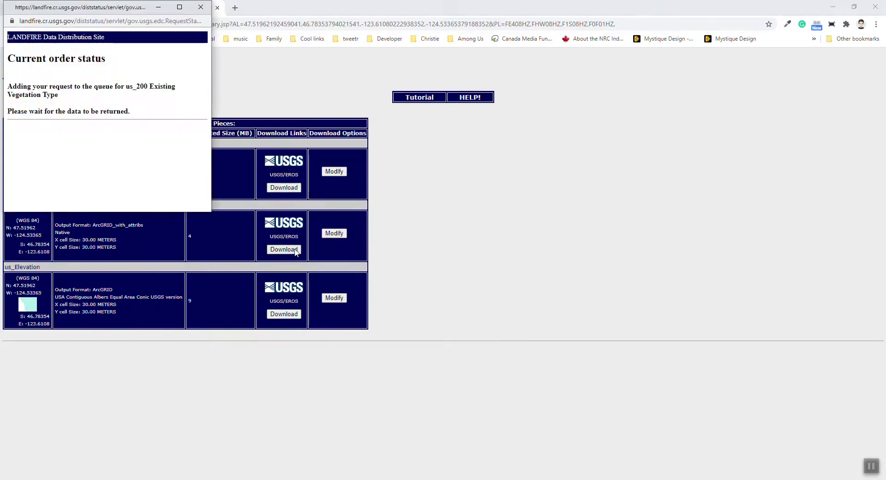
pyautogui.click(293, 252)
pyautogui.click(296, 317)
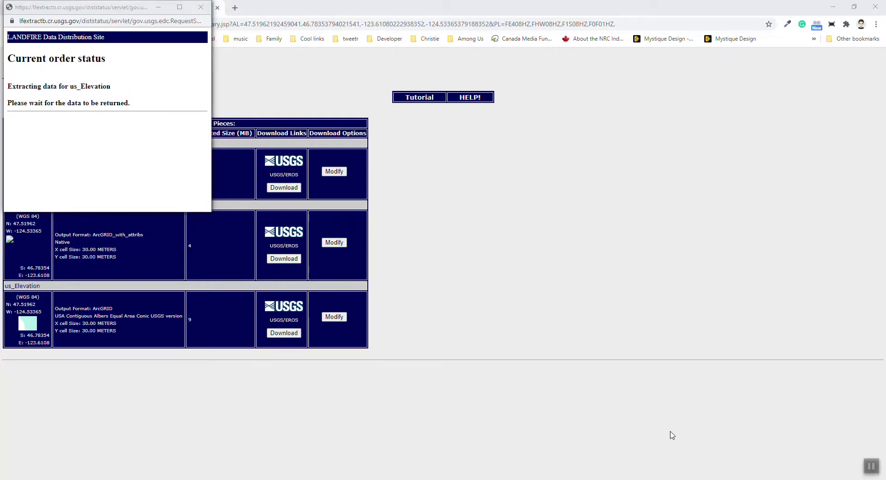
# Save the US_200EVT, US_200F40_20 and US_DEM2016 zips in the map folder and close the order status windows
pyautogui.hotkey('alt', 'Tab')
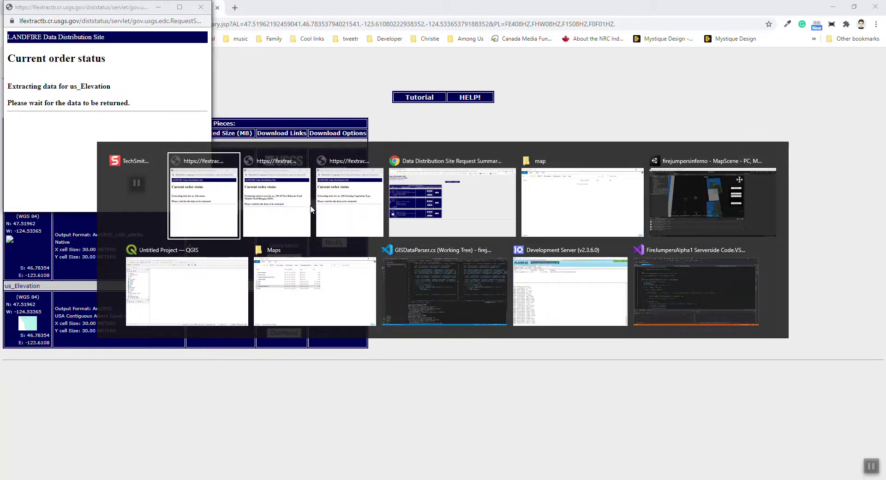
pyautogui.hotkey('alt', 'Tab')
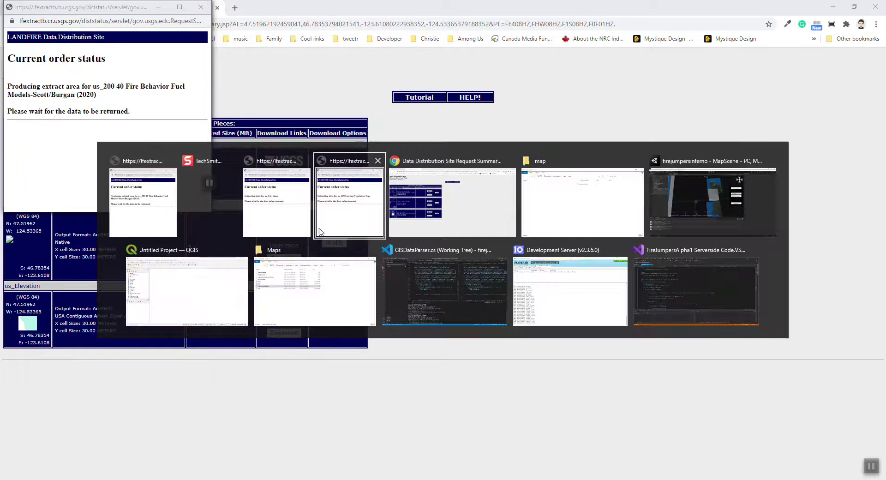
pyautogui.hotkey('alt', 'Tab')
pyautogui.click(329, 218)
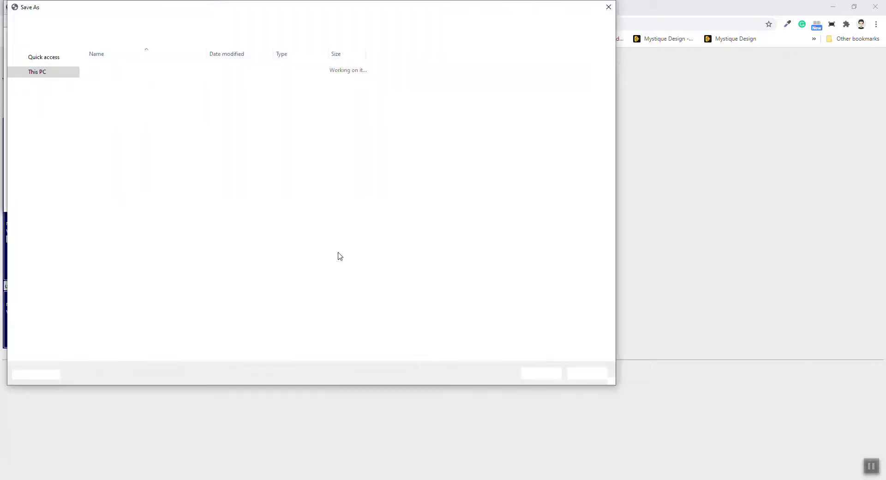
pyautogui.click(551, 375)
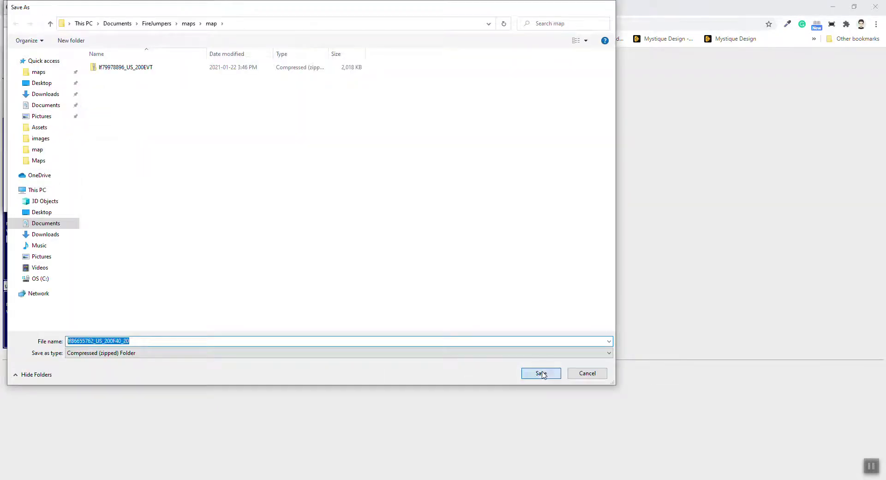
pyautogui.click(543, 375)
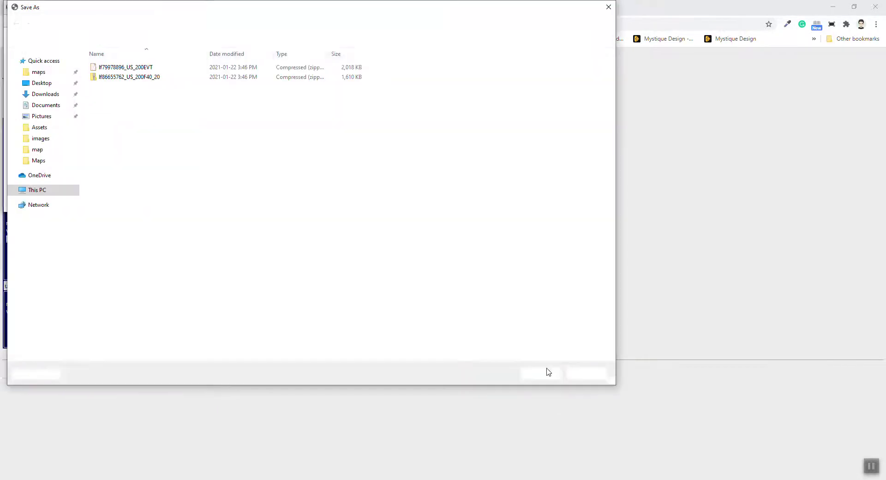
pyautogui.click(544, 373)
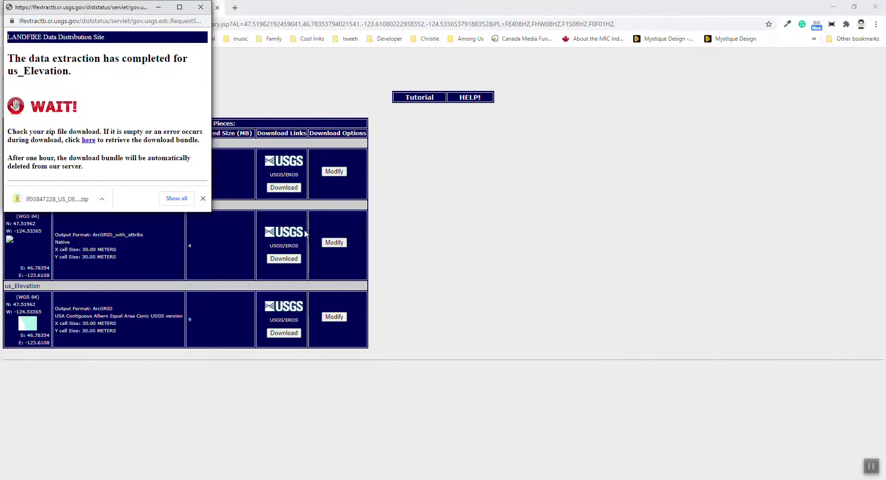
pyautogui.click(200, 8)
pyautogui.click(200, 9)
pyautogui.click(199, 8)
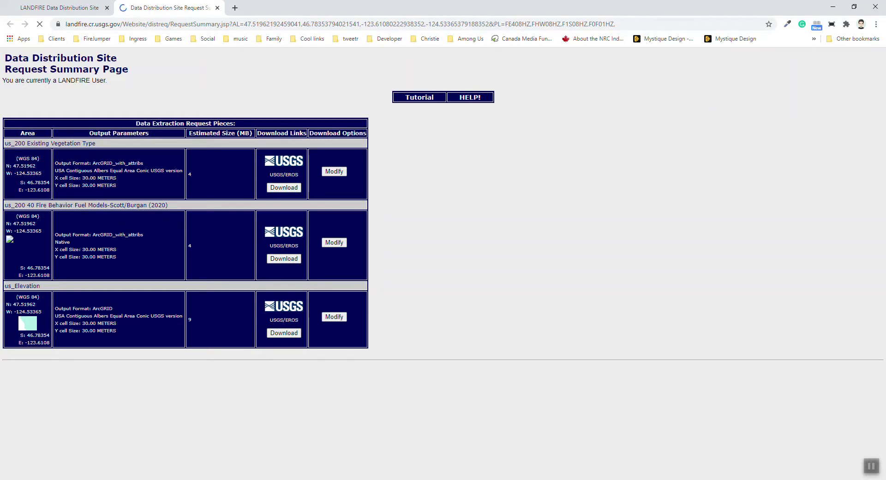
# Extract the us_dem2016 folder and output_parameters file from the US_DEM2016 zip into the map folder
pyautogui.click(200, 451)
pyautogui.click(77, 191)
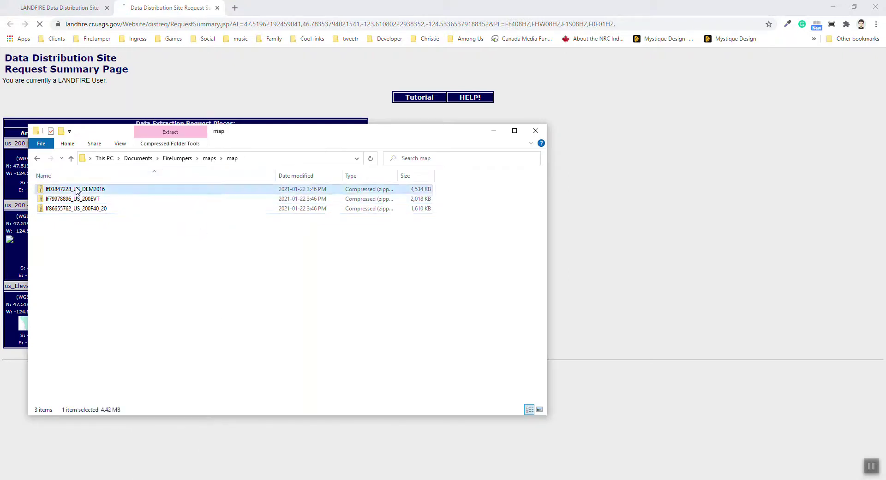
pyautogui.doubleClick(77, 190)
pyautogui.doubleClick(55, 189)
pyautogui.click(60, 200)
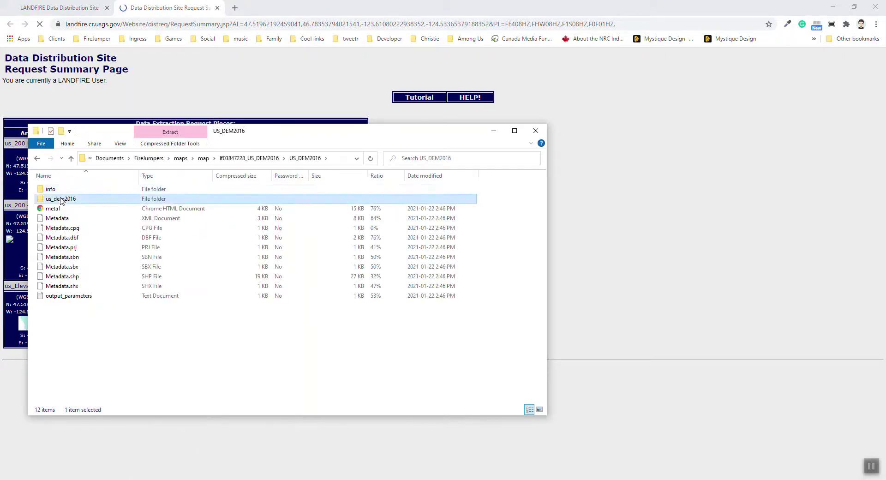
pyautogui.keyDown('ctrl'); pyautogui.click(63, 296); pyautogui.keyUp('ctrl')
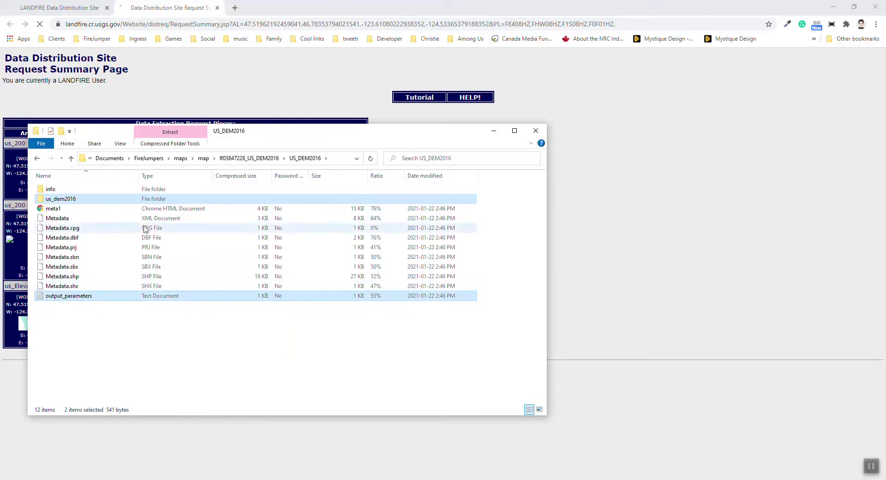
pyautogui.moveTo(72, 199); pyautogui.dragTo(206, 162)
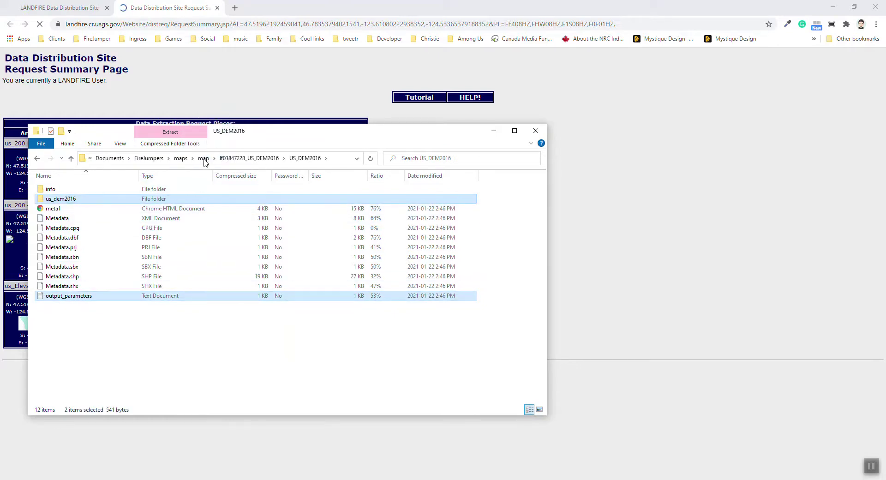
pyautogui.click(204, 158)
# Extract the us_200evt folder from the US_200EVT zip into the map folder
pyautogui.doubleClick(73, 208)
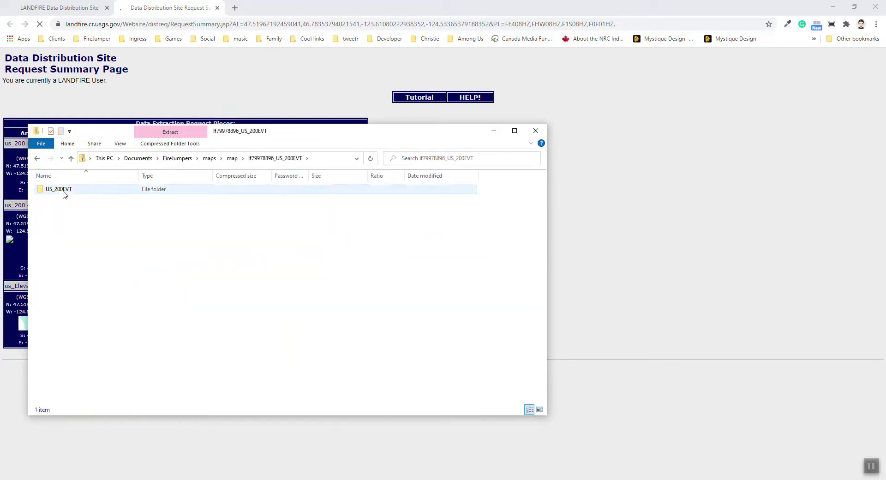
pyautogui.doubleClick(63, 191)
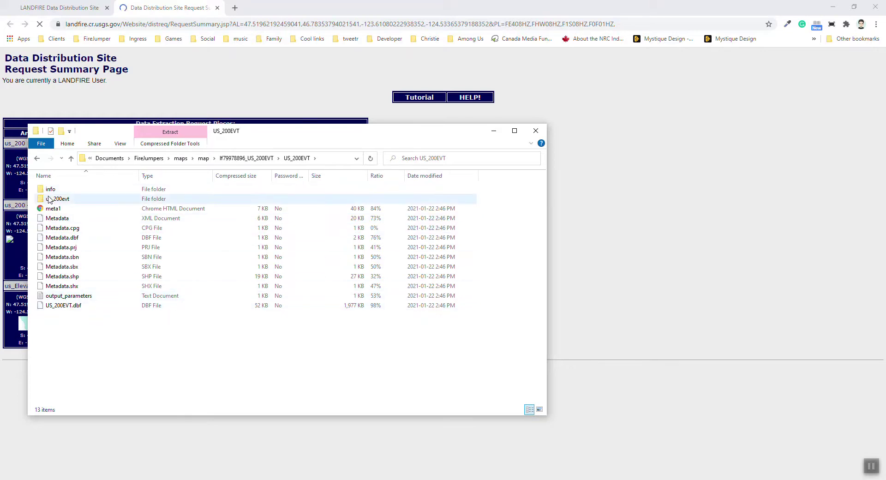
pyautogui.moveTo(49, 199); pyautogui.dragTo(204, 159)
pyautogui.click(204, 158)
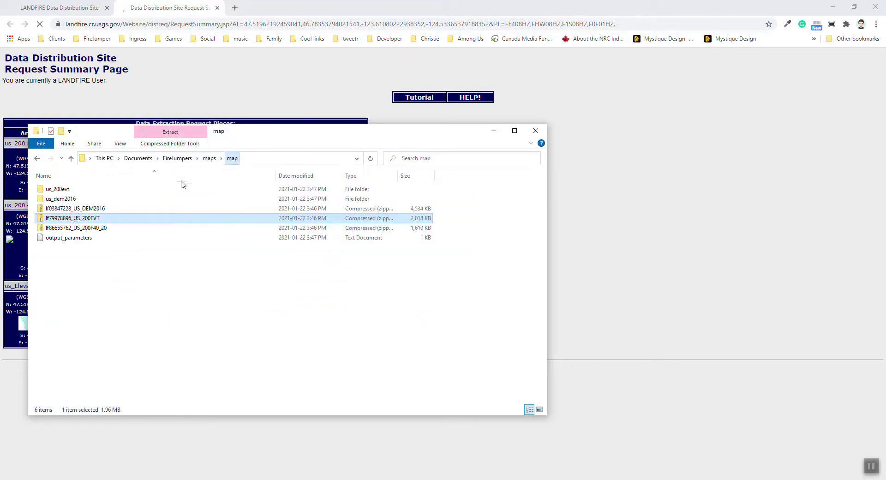
# Extract the us_200f40_20 folder from the US_200F40_20 zip into the map folder
pyautogui.doubleClick(77, 228)
pyautogui.click(65, 190)
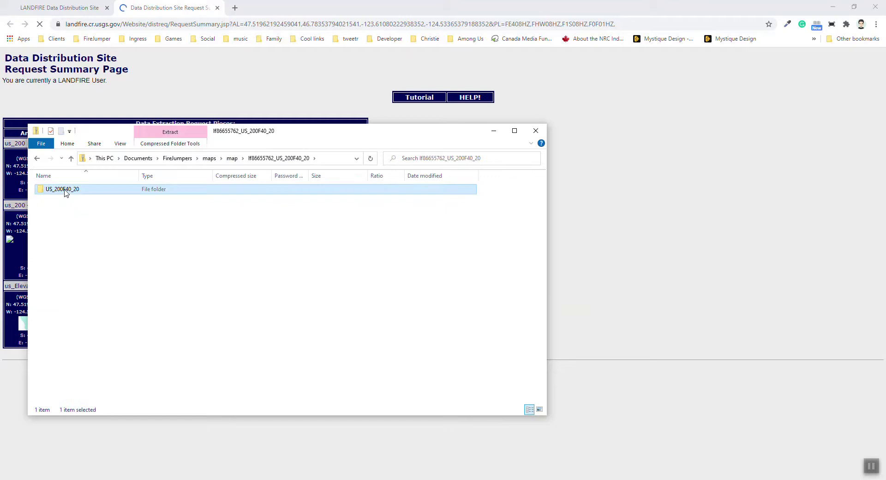
pyautogui.doubleClick(65, 190)
pyautogui.moveTo(65, 199); pyautogui.dragTo(164, 158)
pyautogui.click(165, 158)
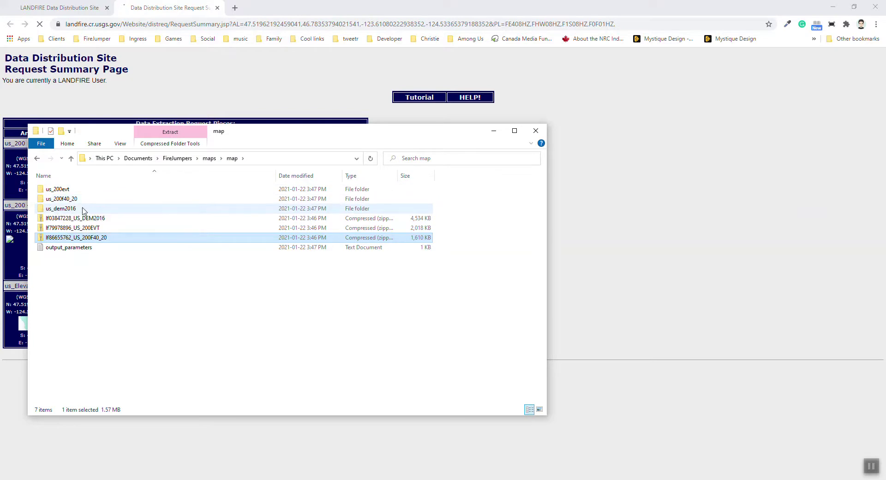
# Add the us_200evt, us_200f40_20 and us_dem2016 folders as raster layers to the empty QGIS project
pyautogui.click(59, 209)
pyautogui.keyDown('shift'); pyautogui.click(59, 190); pyautogui.keyUp('shift')
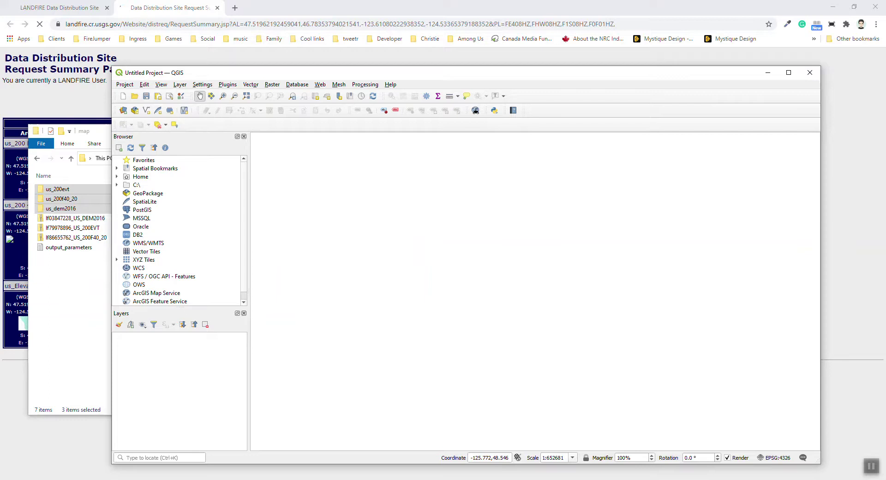
pyautogui.moveTo(59, 199); pyautogui.dragTo(465, 296)
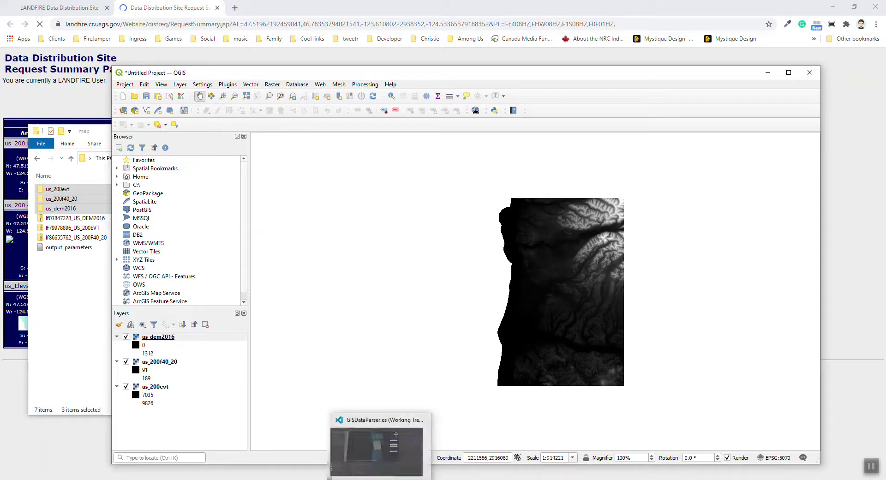
# Replace output_parameters in the Unity project's Maps folder with the newly extracted file from the map folder
pyautogui.click(287, 448)
pyautogui.moveTo(58, 248); pyautogui.dragTo(428, 337)
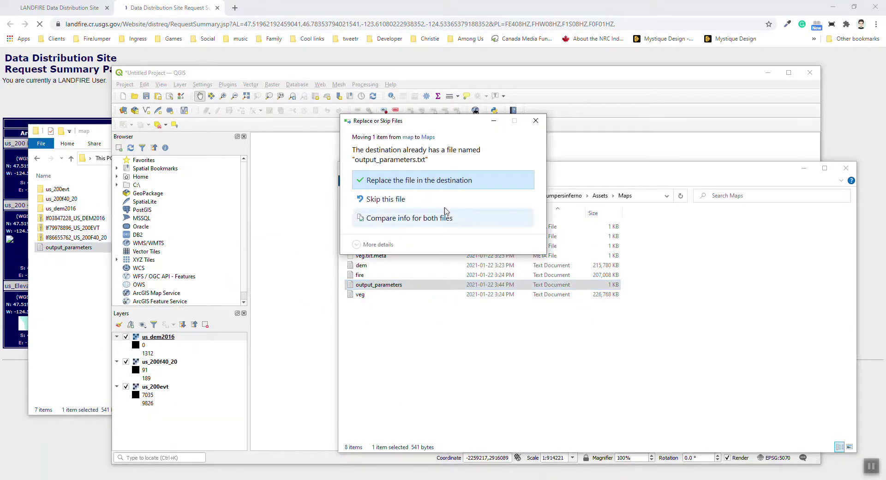
pyautogui.click(393, 181)
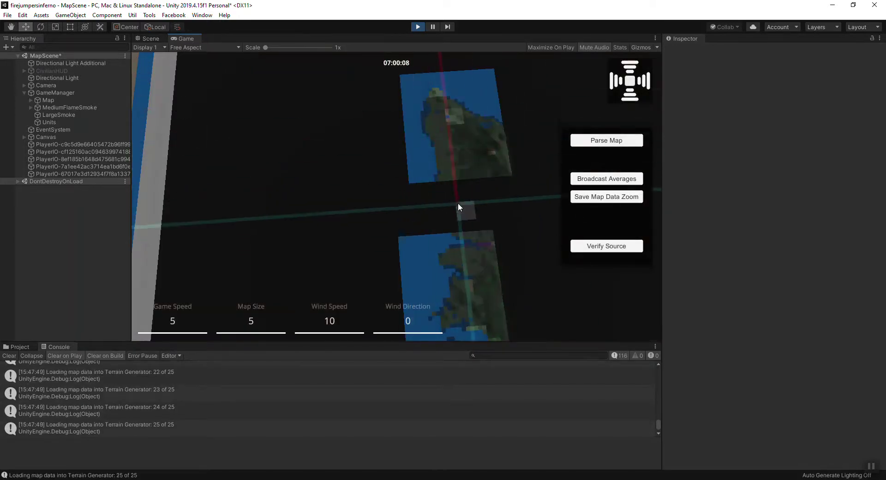
# Verify the map source in the running Unity game, and stop play mode
pyautogui.click(603, 246)
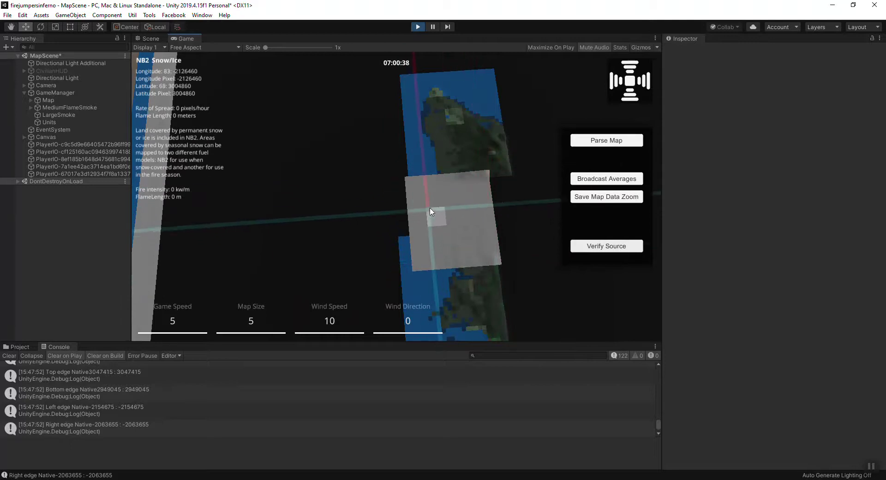
pyautogui.click(417, 26)
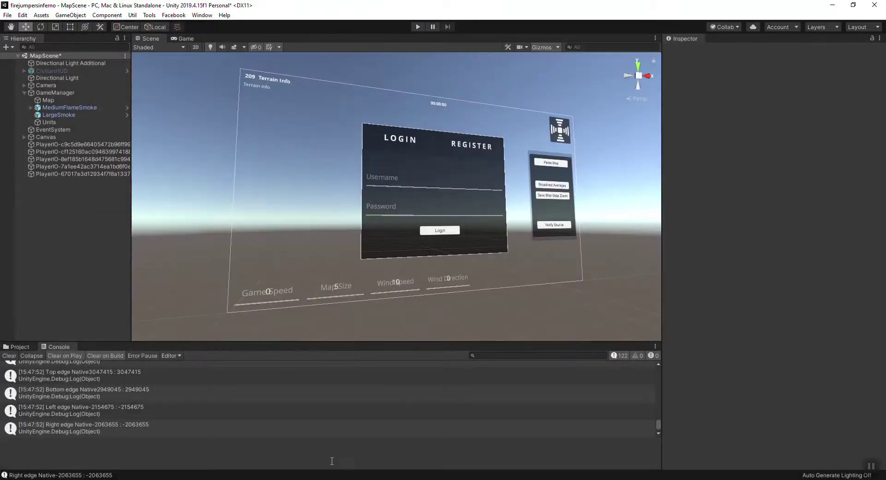
# Switch to QGIS and translate the us_dem2016 layer into dem.xyz in the Unity project's Maps folder, without opening the output file
pyautogui.hotkey('alt', 'Tab')
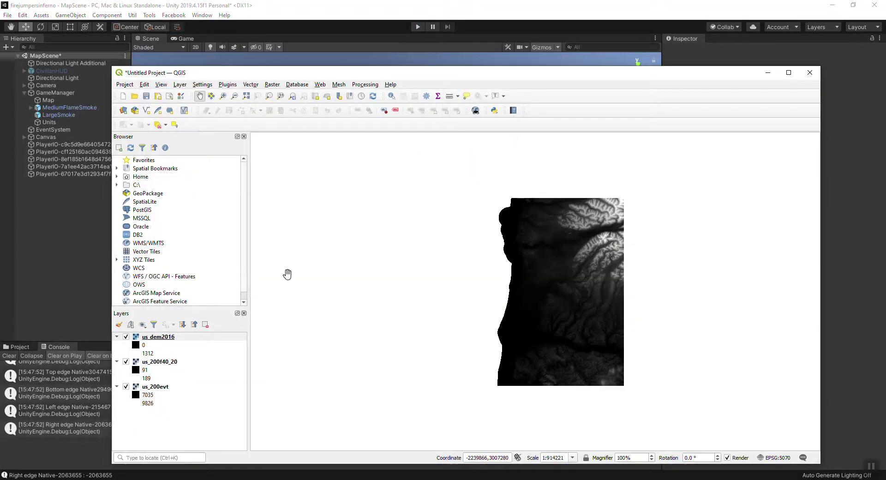
pyautogui.click(273, 85)
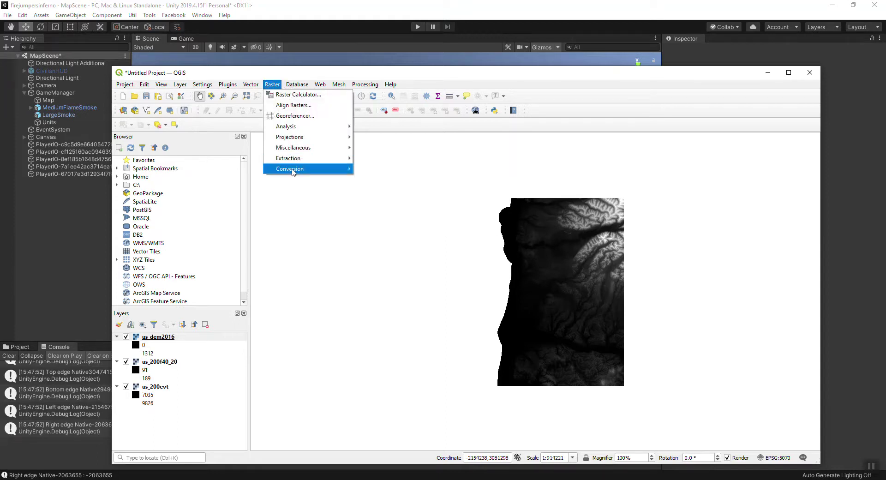
pyautogui.moveTo(292, 169)
pyautogui.click(389, 211)
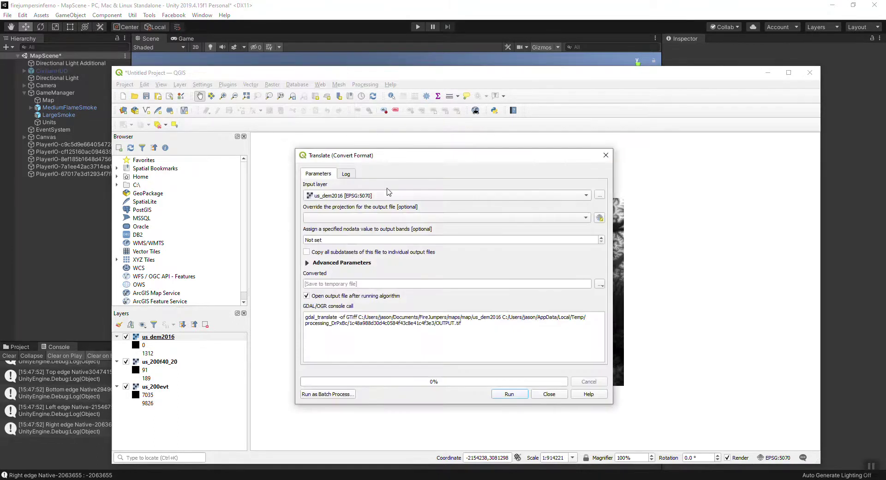
pyautogui.click(326, 200)
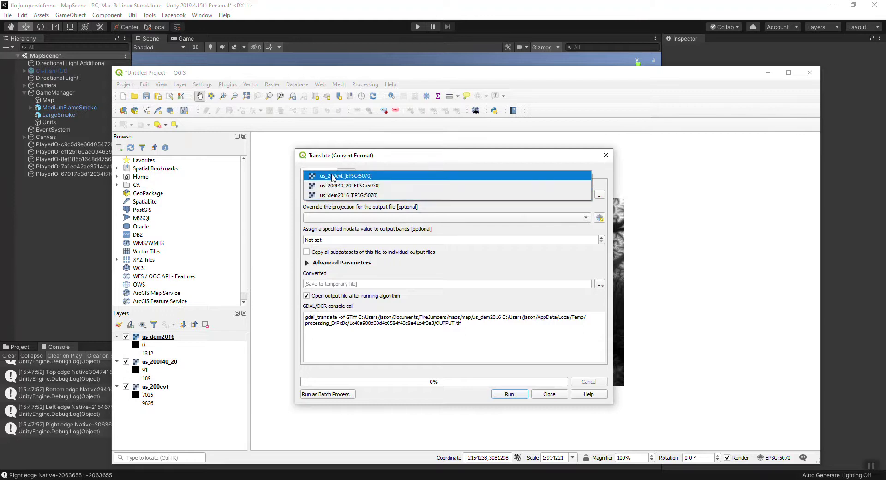
pyautogui.click(331, 197)
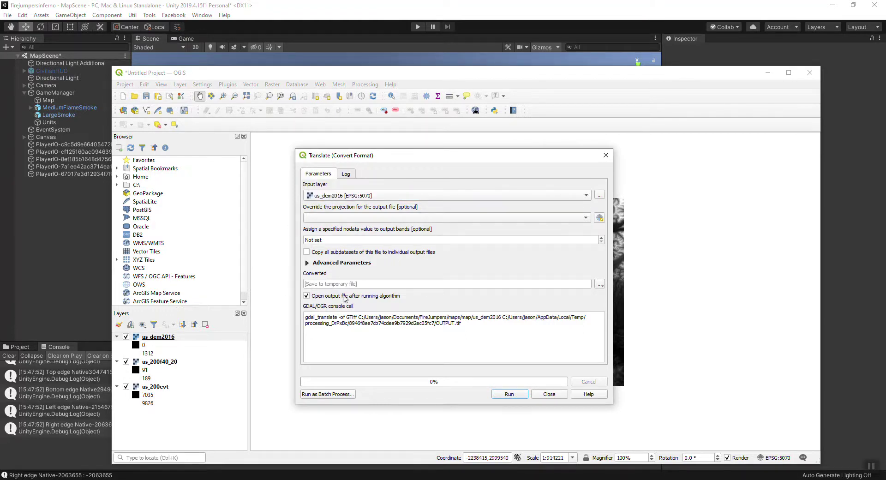
pyautogui.click(598, 284)
pyautogui.click(639, 310)
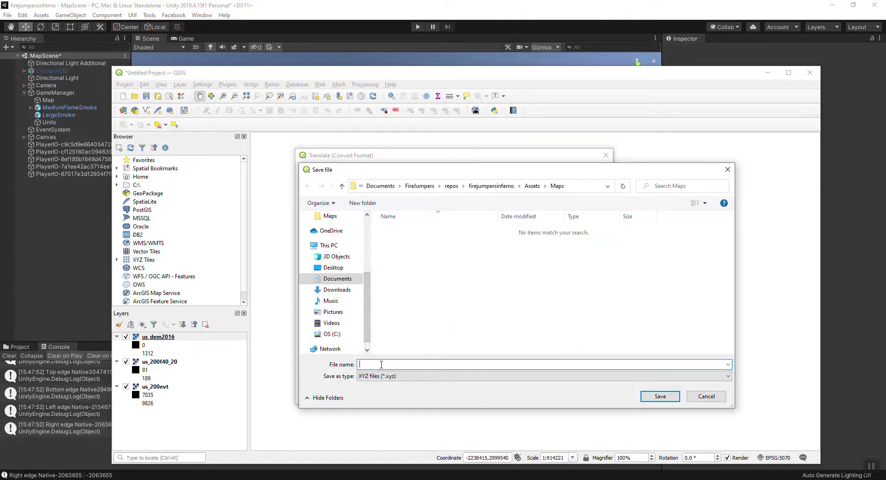
pyautogui.write('dem')
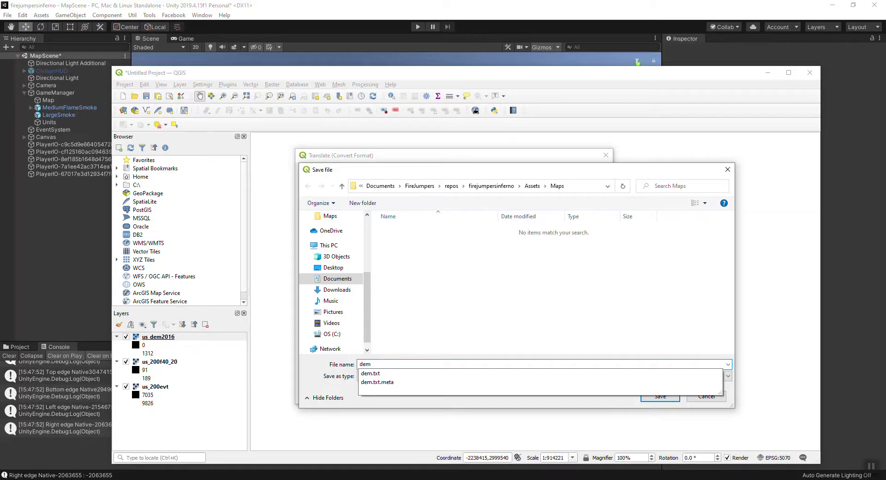
pyautogui.press('Return')
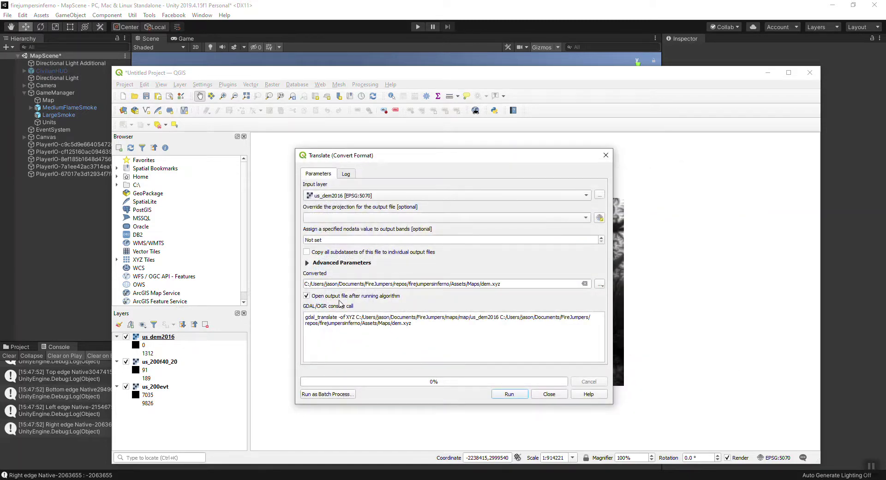
pyautogui.click(512, 395)
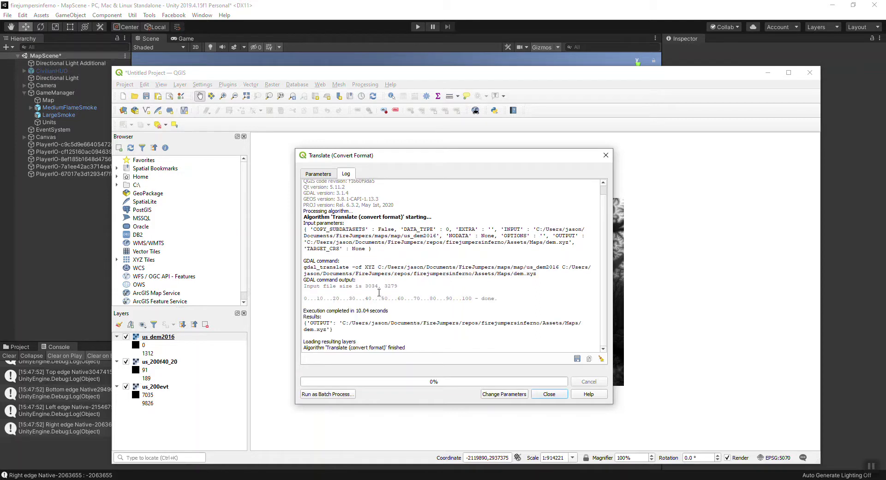
# Translate the us_200f40_20 layer into fire.xyz in the same Maps folder and check the folder for the output
pyautogui.click(322, 174)
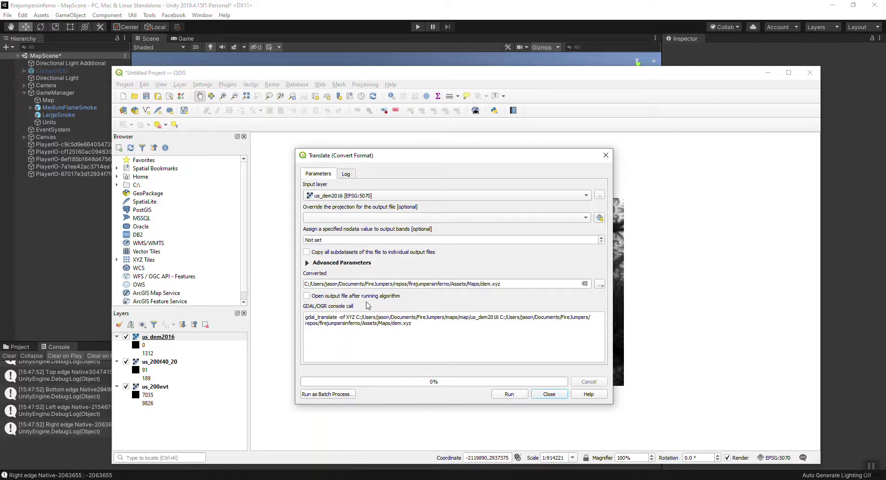
pyautogui.click(344, 196)
pyautogui.click(345, 187)
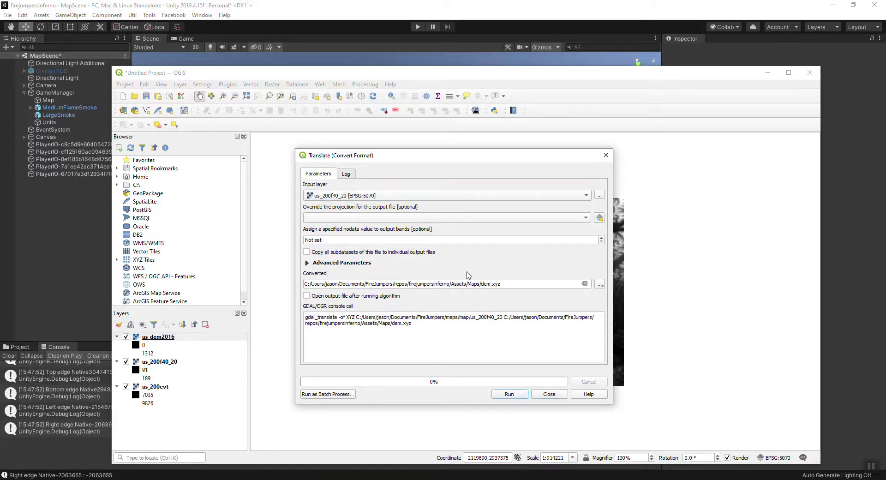
pyautogui.doubleClick(486, 284)
pyautogui.write('fire')
pyautogui.click(510, 394)
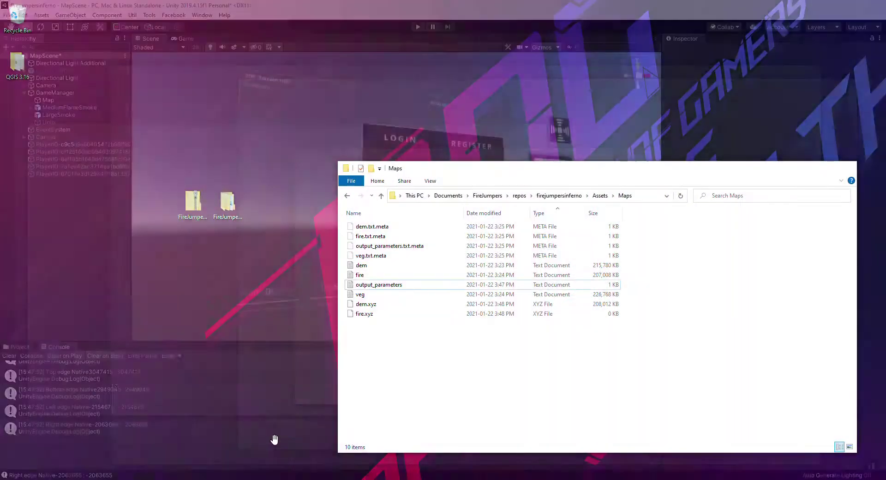
pyautogui.click(275, 439)
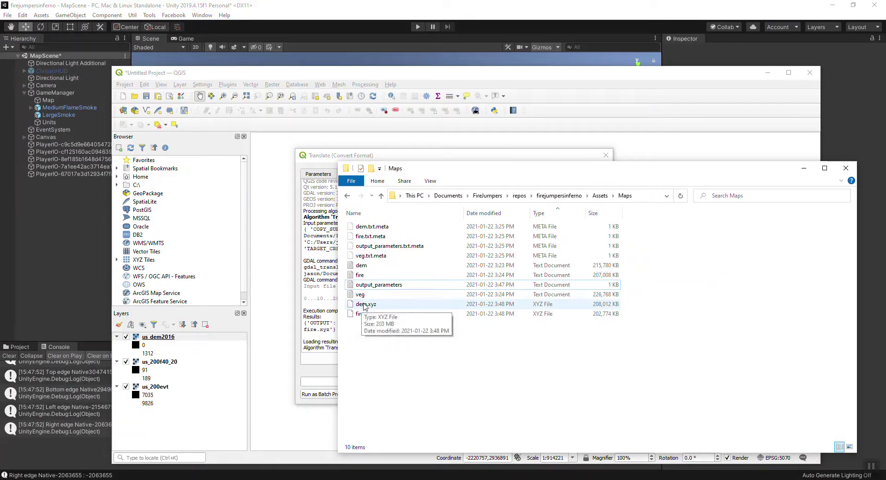
# Translate the us_200evt layer into veg.xyz in the same Maps folder
pyautogui.click(323, 157)
pyautogui.click(318, 174)
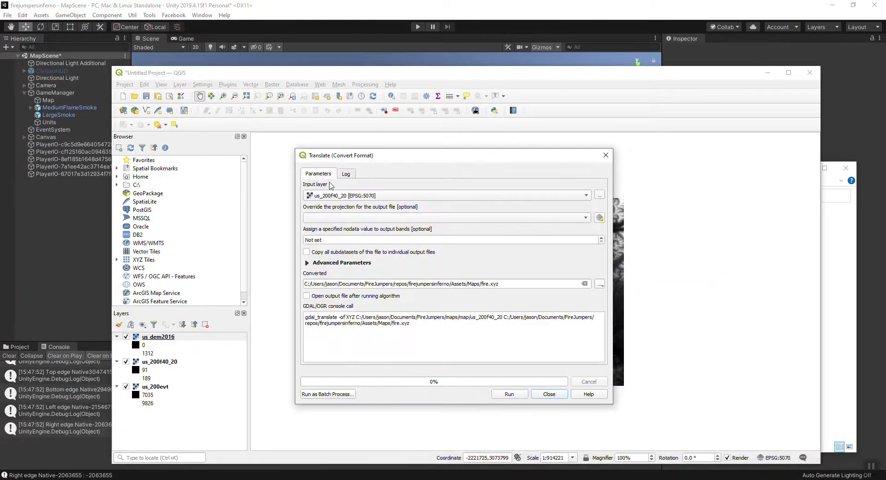
pyautogui.click(333, 195)
pyautogui.click(333, 206)
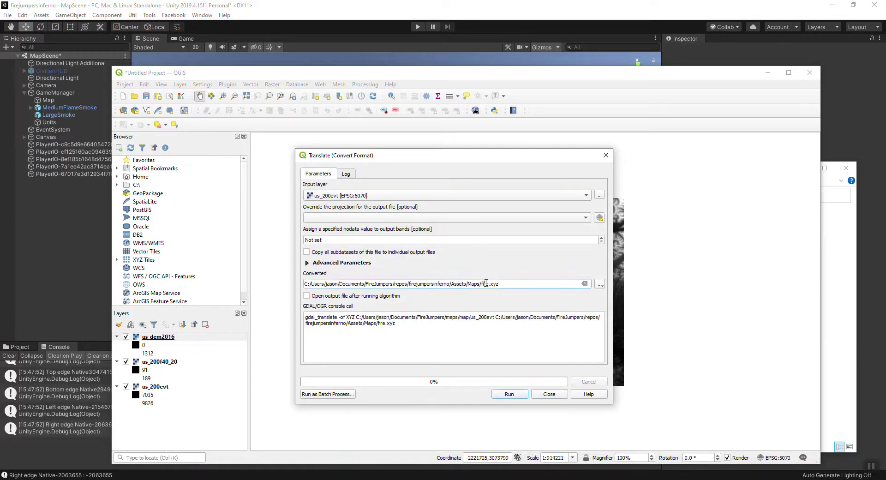
pyautogui.write('veg')
pyautogui.click(509, 394)
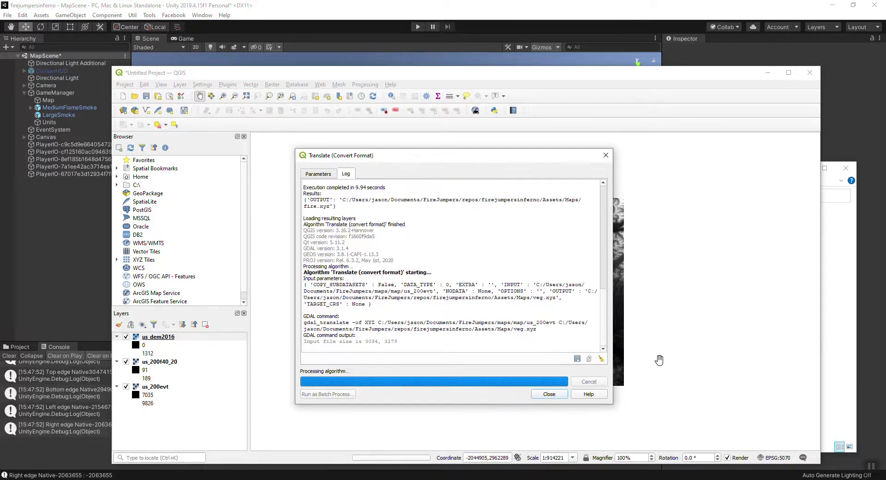
# Open the old dem text file from the Maps folder and examine its coordinate and elevation columns
pyautogui.click(836, 346)
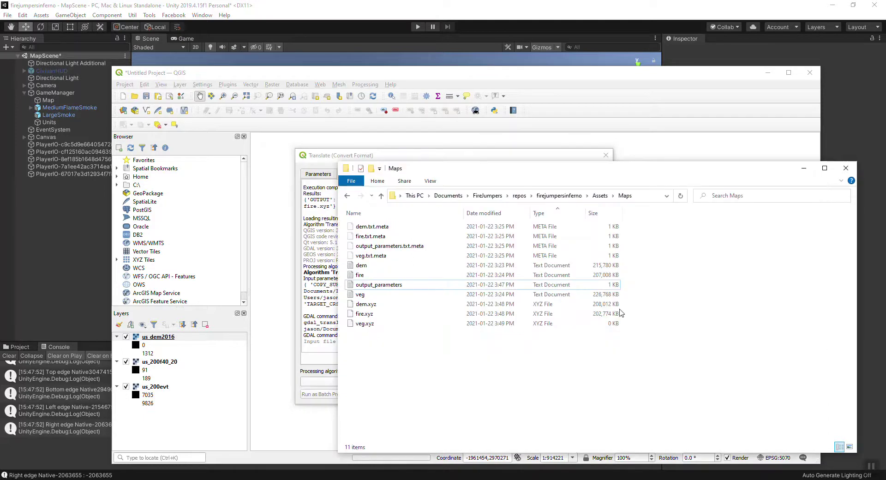
pyautogui.click(363, 305)
pyautogui.doubleClick(364, 304)
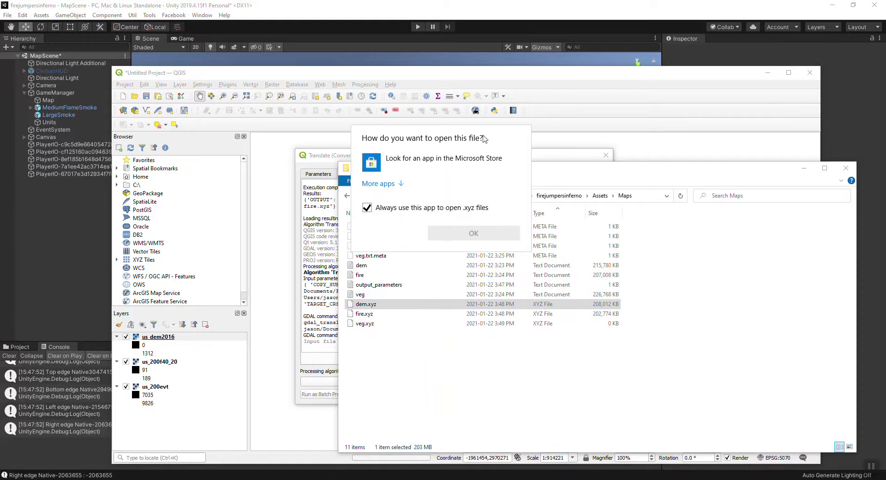
pyautogui.click(372, 305)
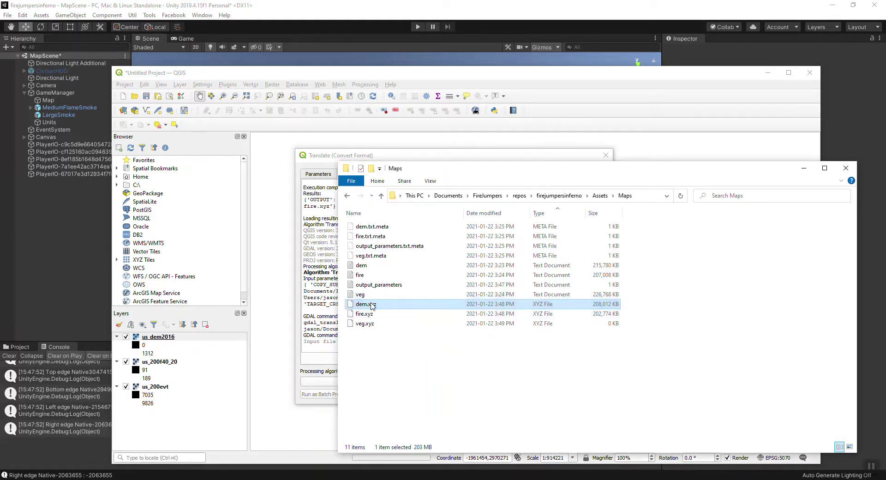
pyautogui.doubleClick(363, 265)
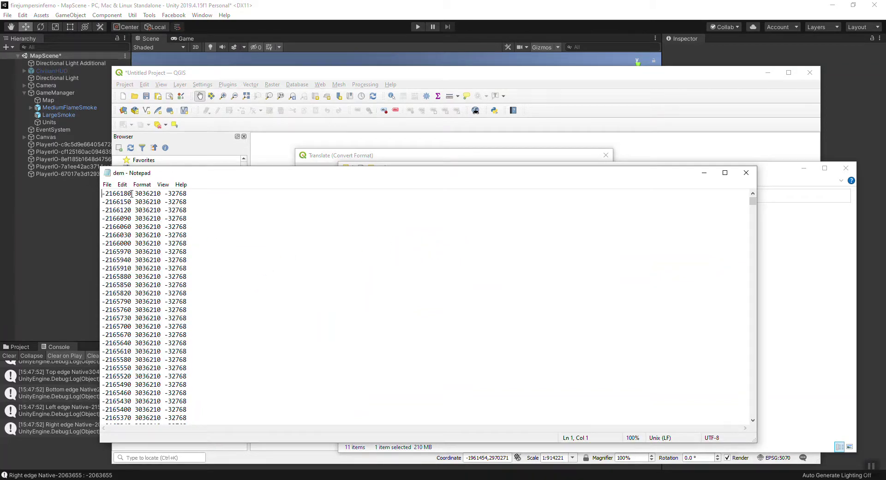
pyautogui.moveTo(161, 193); pyautogui.dragTo(105, 192)
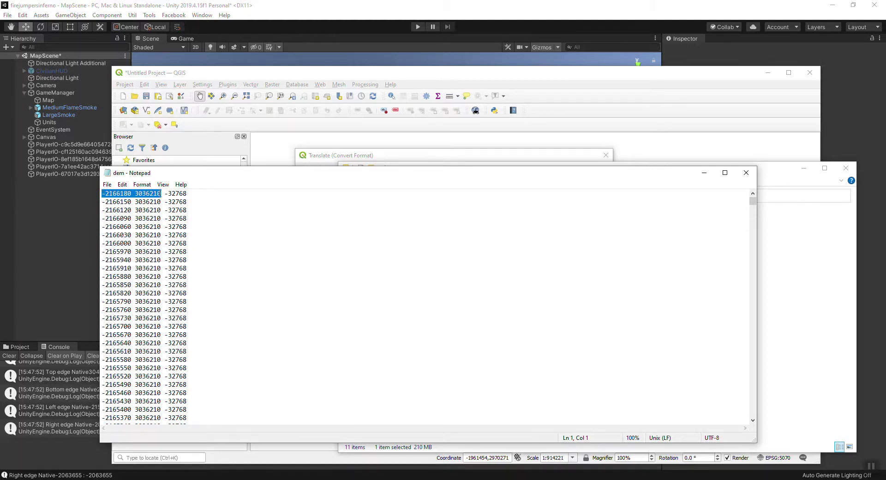
pyautogui.moveTo(166, 193); pyautogui.dragTo(198, 190)
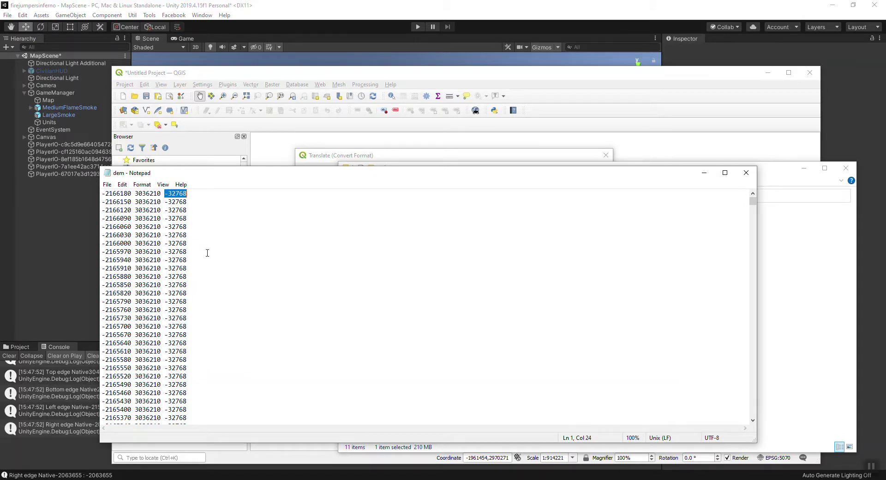
pyautogui.scroll(-20, 207, 253)
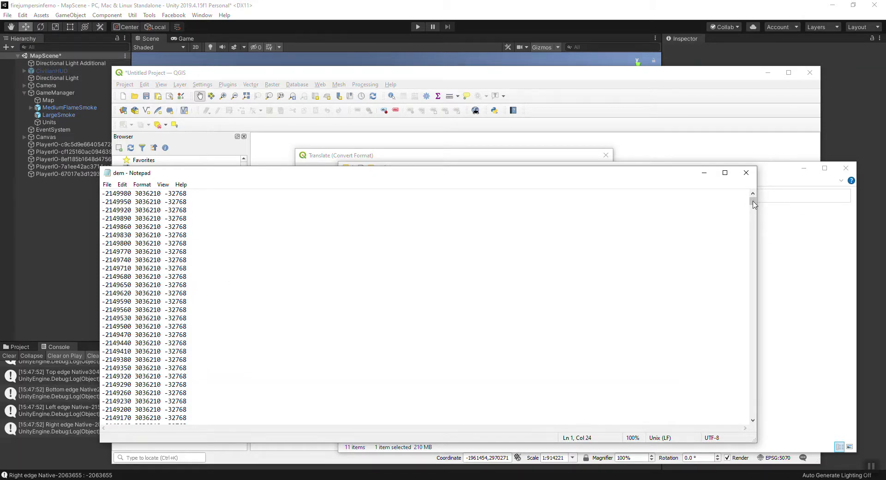
pyautogui.moveTo(754, 204); pyautogui.dragTo(755, 252)
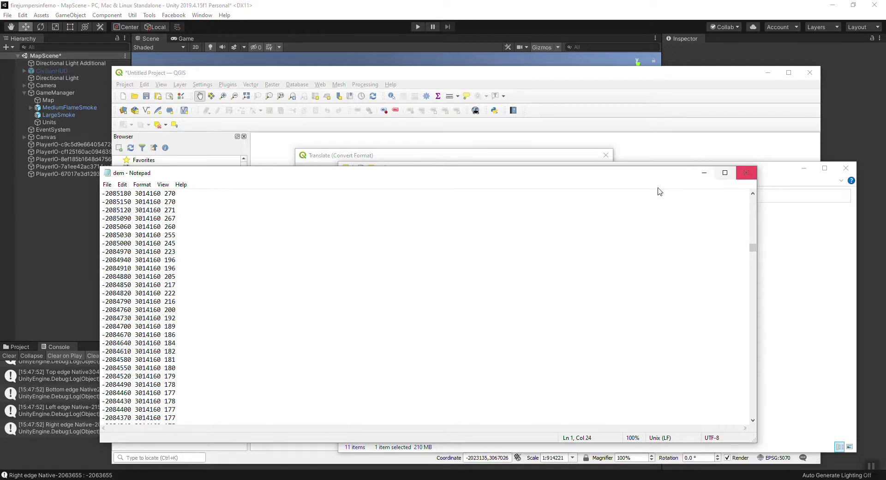
pyautogui.click(746, 173)
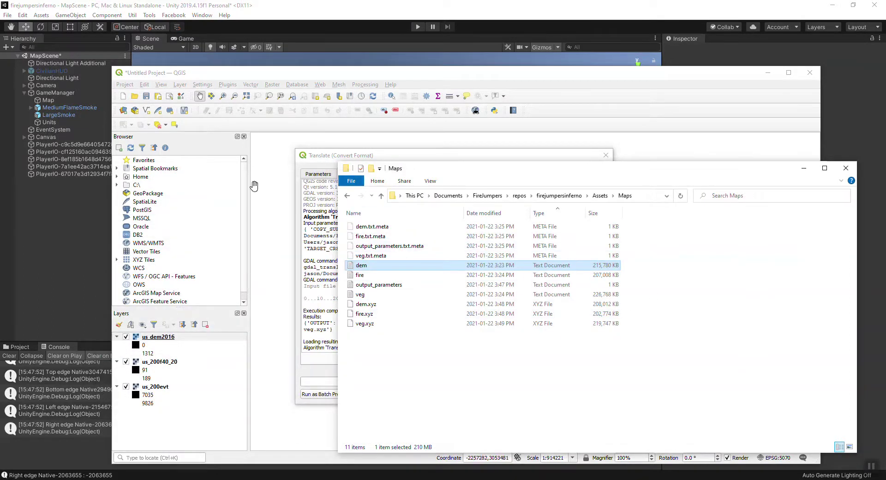
# Close the Translate dialog and start a new QGIS project, discarding the current one
pyautogui.click(322, 372)
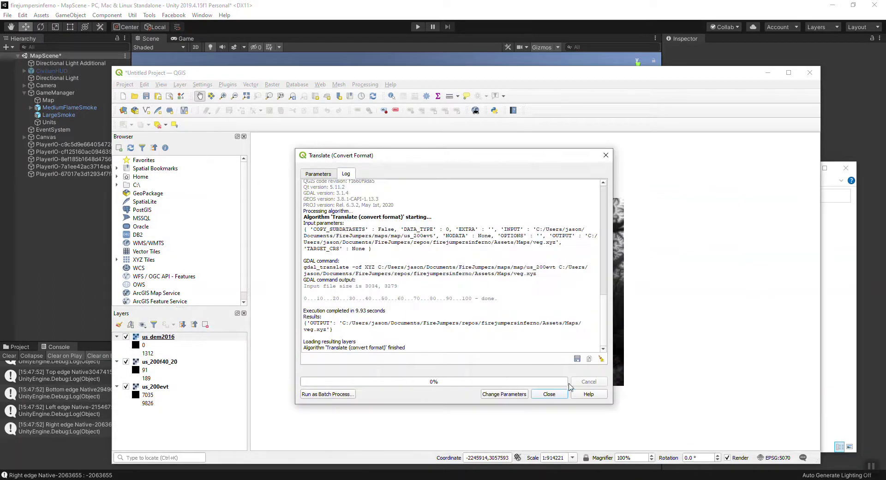
pyautogui.click(553, 395)
pyautogui.click(123, 96)
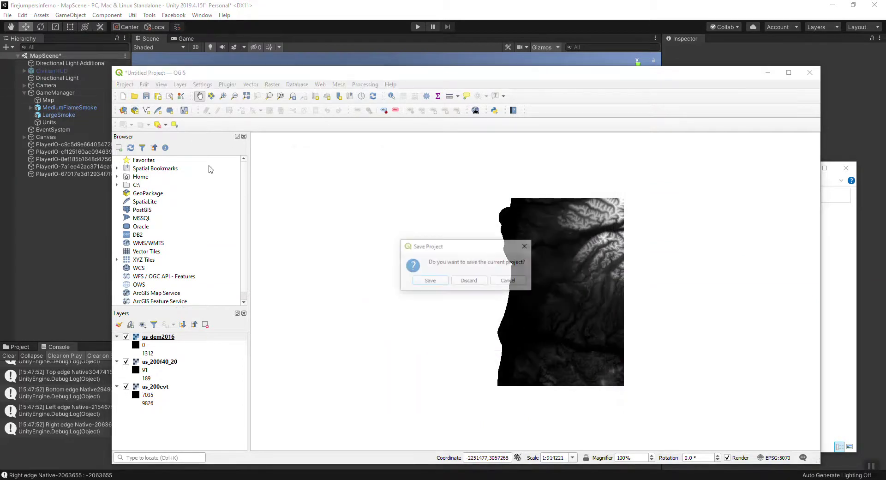
pyautogui.click(469, 281)
# Delete the old text documents and their meta files from the Maps folder, keeping only the three XYZ files
pyautogui.click(853, 307)
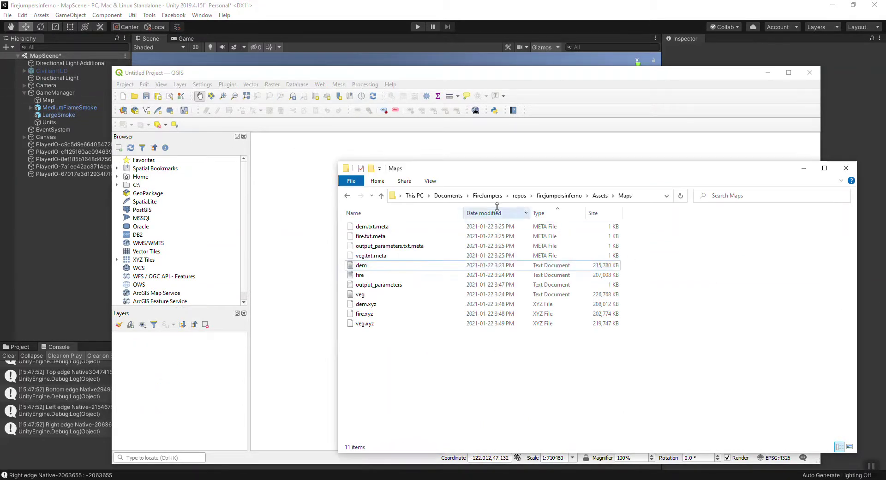
pyautogui.click(376, 226)
pyautogui.keyDown('shift'); pyautogui.click(365, 295); pyautogui.keyUp('shift')
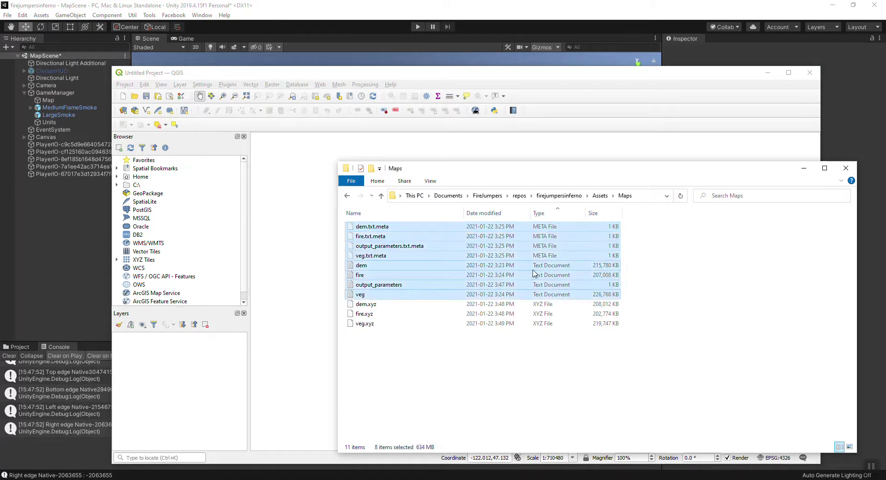
pyautogui.press('Delete')
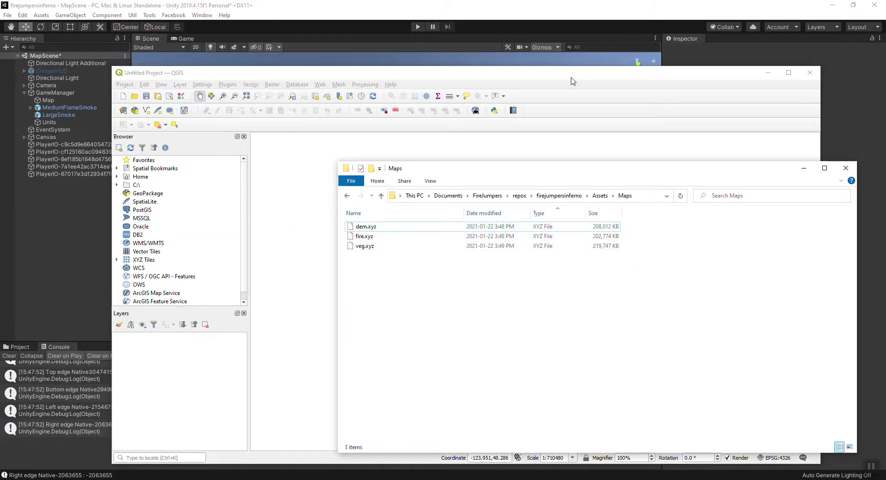
# Rename dem.xyz in the Maps folder to dem.txt, accepting the extension change
pyautogui.click(373, 231)
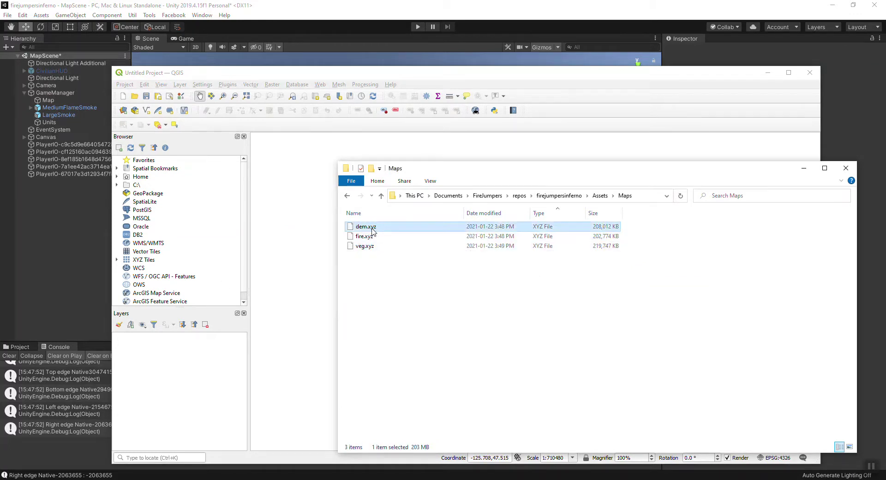
pyautogui.click(372, 229)
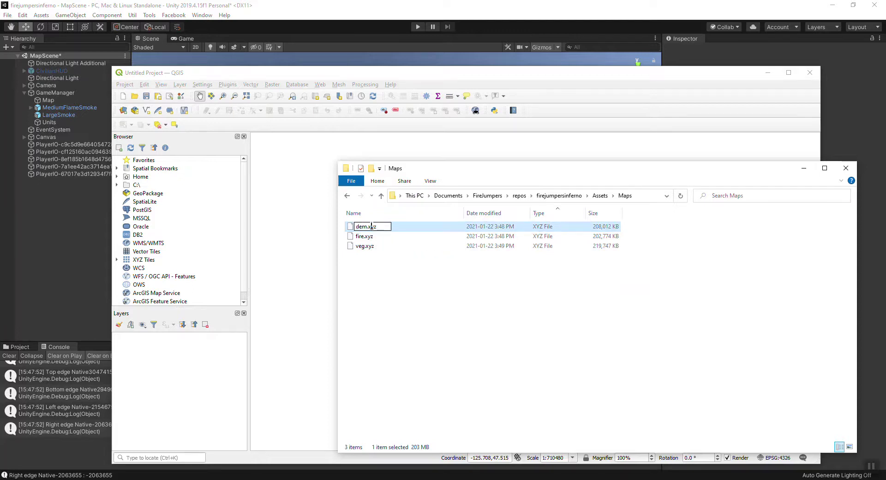
pyautogui.moveTo(370, 226); pyautogui.dragTo(400, 228)
pyautogui.write('txtx')
pyautogui.press('Return')
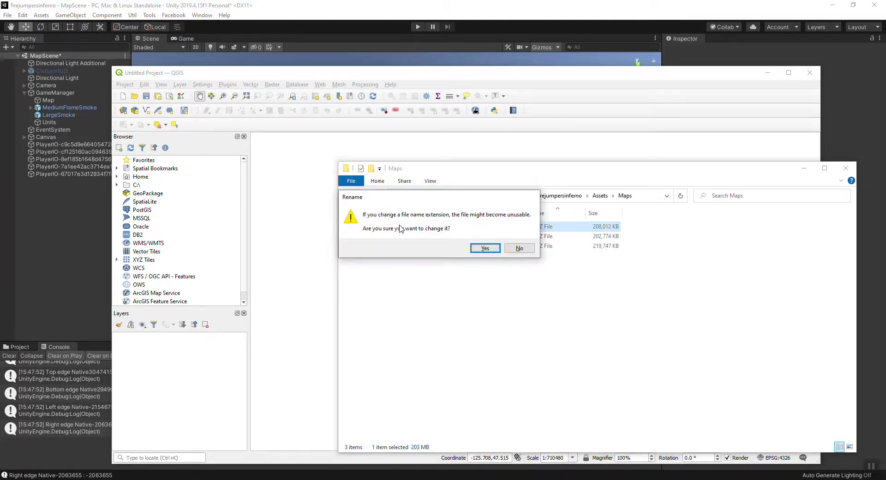
pyautogui.press('Return')
# Rename fire.xyz in the Maps folder to fire.txt, accepting the extension change
pyautogui.hotkey('shift', 'End')
pyautogui.write('txt')
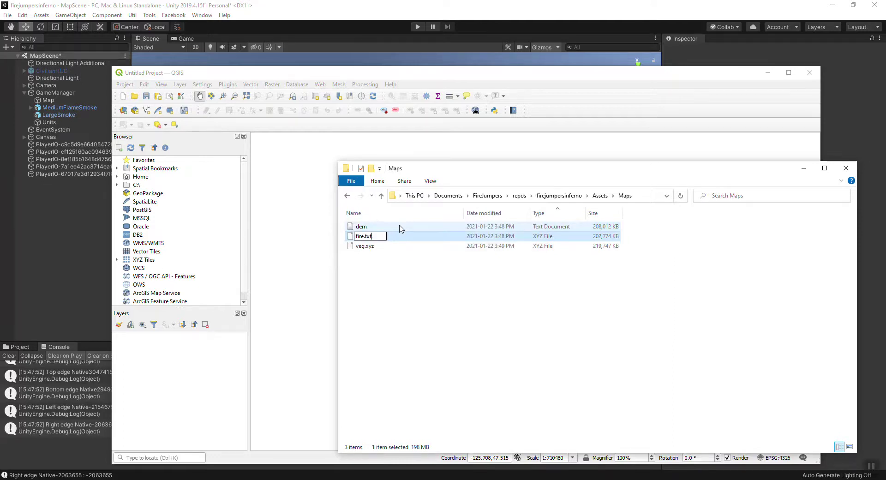
pyautogui.press('Tab')
pyautogui.press('Return')
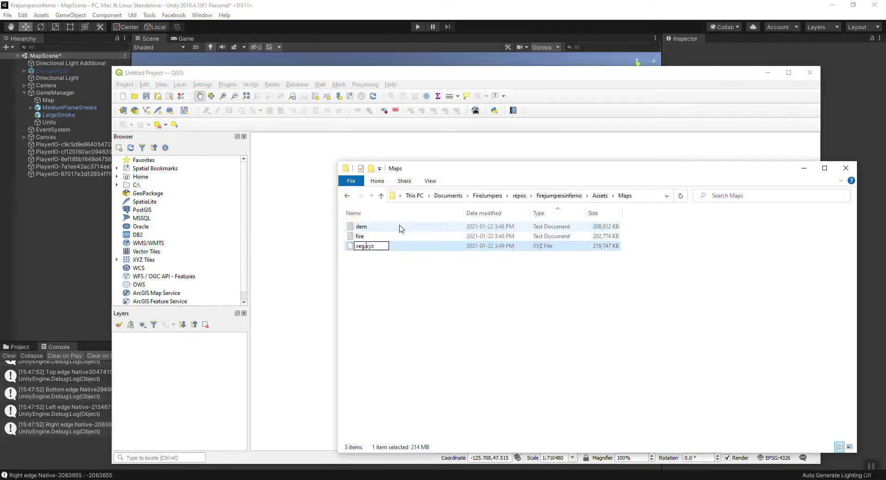
# Rename veg.xyz in the Maps folder to veg.txt, accepting the extension change
pyautogui.hotkey('shift', 'End')
pyautogui.write('txt')
pyautogui.press('Return')
pyautogui.press('Return')
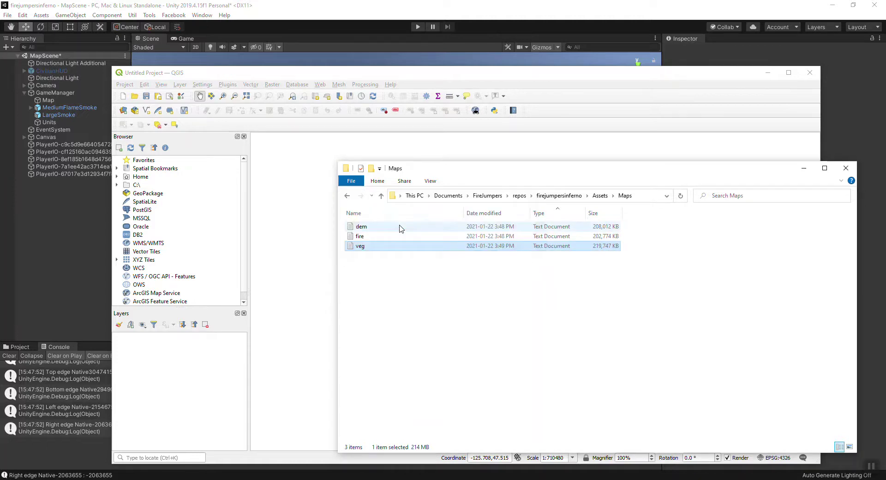
# Copy output_parameters from the US_DEM2016 folder inside the lf03847228_US_DEM2016 archive into Unity's Maps folder, and return the source window to the map folder
pyautogui.moveTo(230, 473)
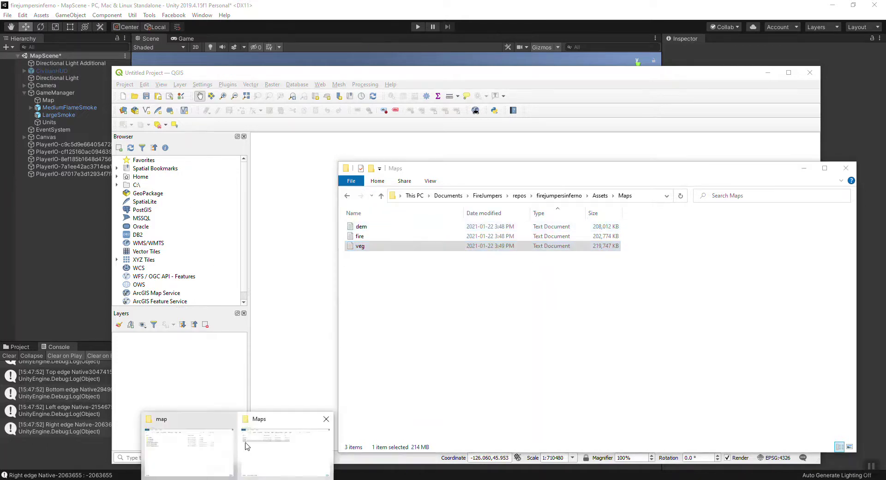
pyautogui.click(182, 429)
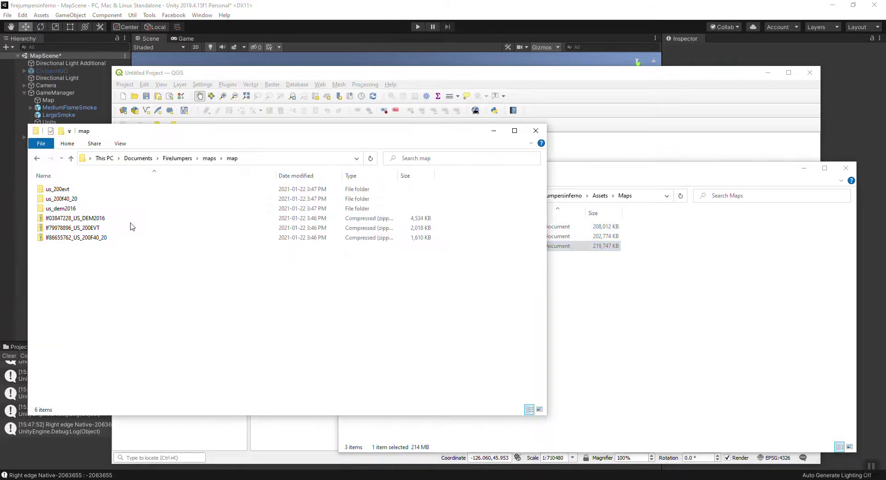
pyautogui.doubleClick(58, 191)
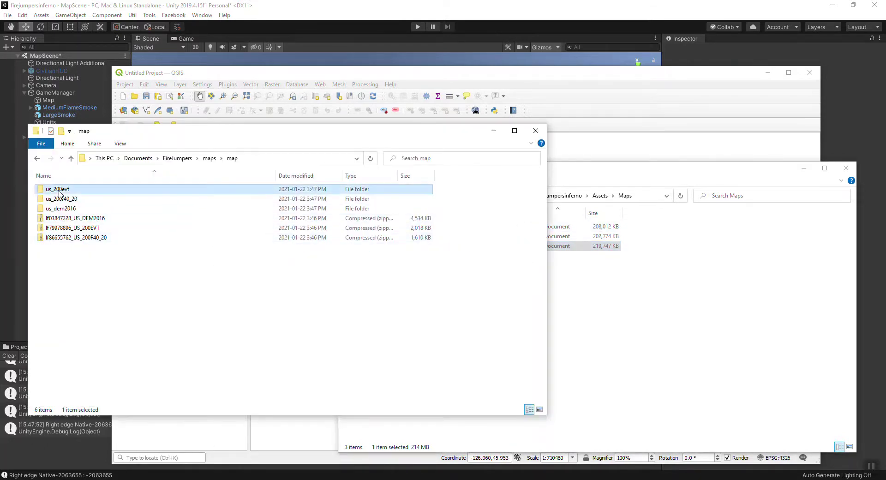
pyautogui.click(232, 158)
pyautogui.doubleClick(64, 216)
pyautogui.click(62, 190)
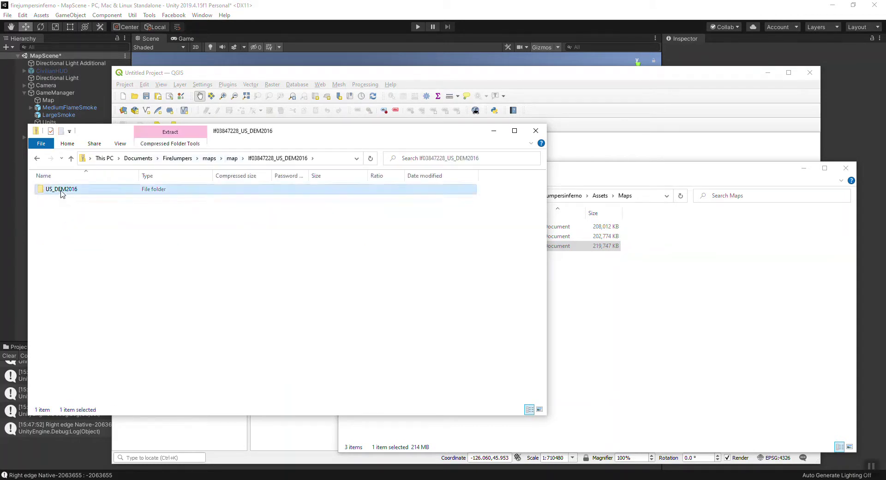
pyautogui.doubleClick(62, 190)
pyautogui.click(68, 295)
pyautogui.moveTo(69, 295); pyautogui.dragTo(673, 331)
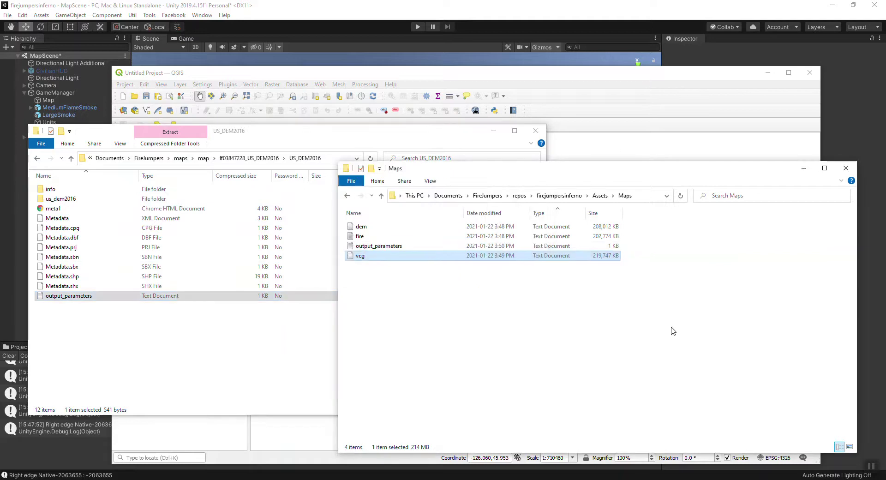
pyautogui.click(548, 334)
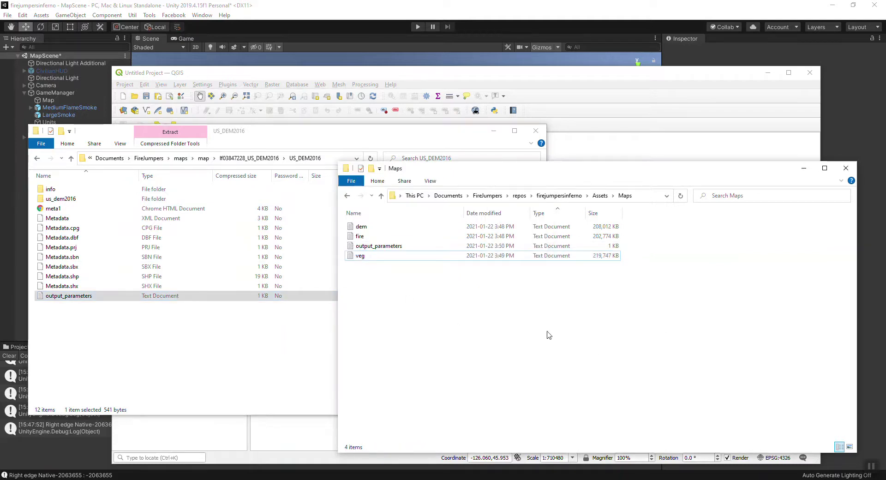
pyautogui.click(369, 142)
pyautogui.click(204, 158)
pyautogui.click(668, 301)
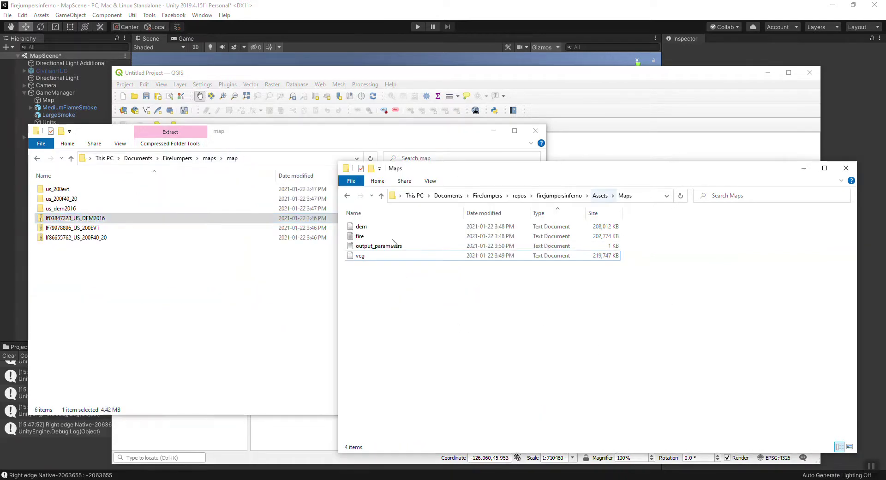
# Switch to Unity to import the new map files, and check the Maps folder for their meta files
pyautogui.click(483, 9)
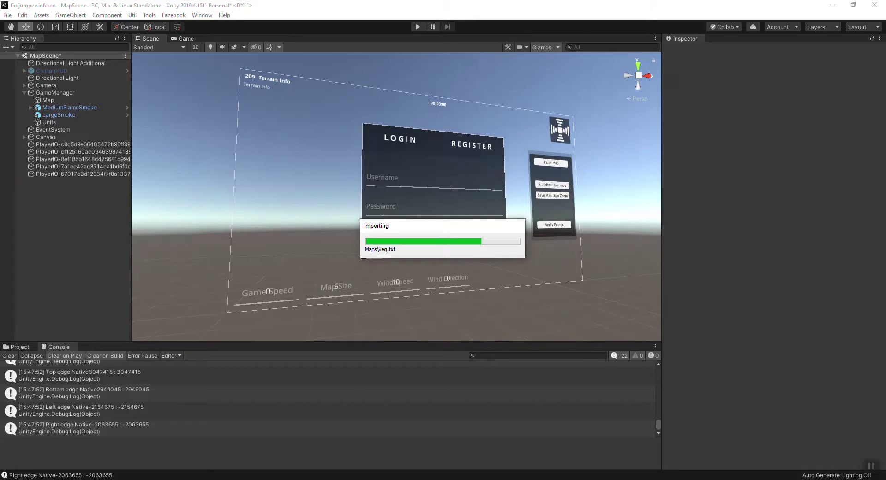
pyautogui.click(265, 457)
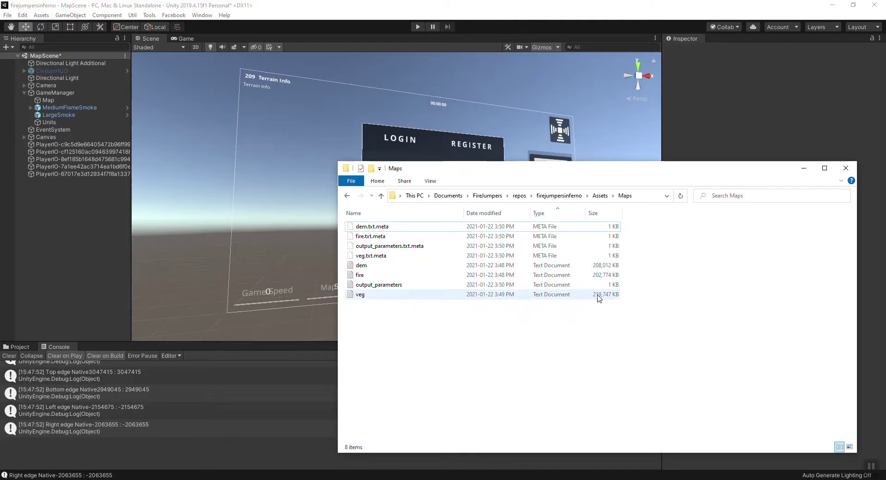
pyautogui.click(556, 14)
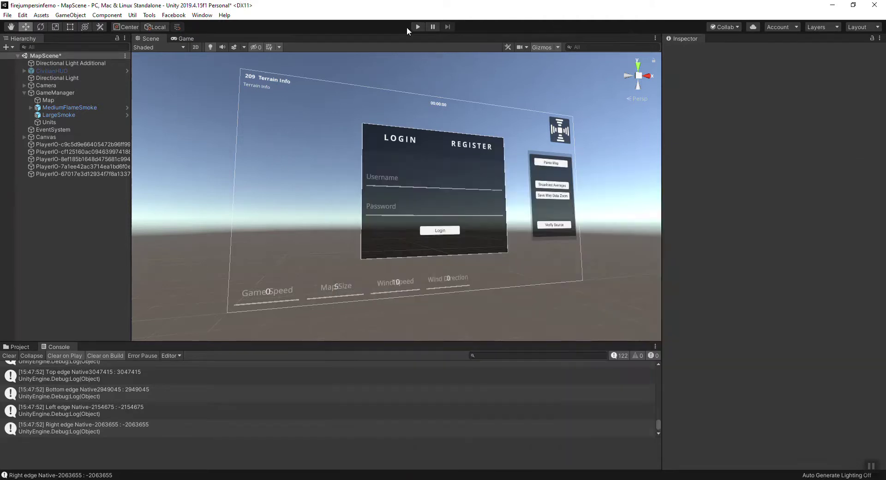
# Run MapScene, log in with the prefilled credentials, and verify the source area on the map
pyautogui.click(421, 24)
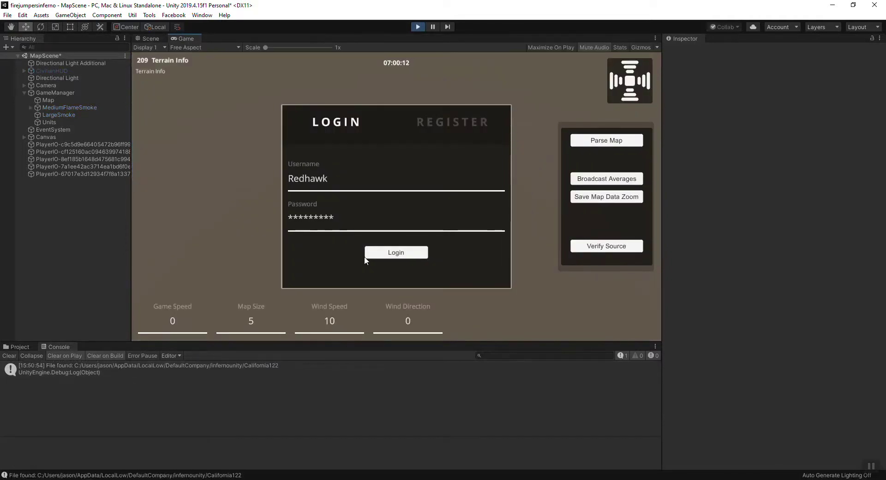
pyautogui.click(384, 256)
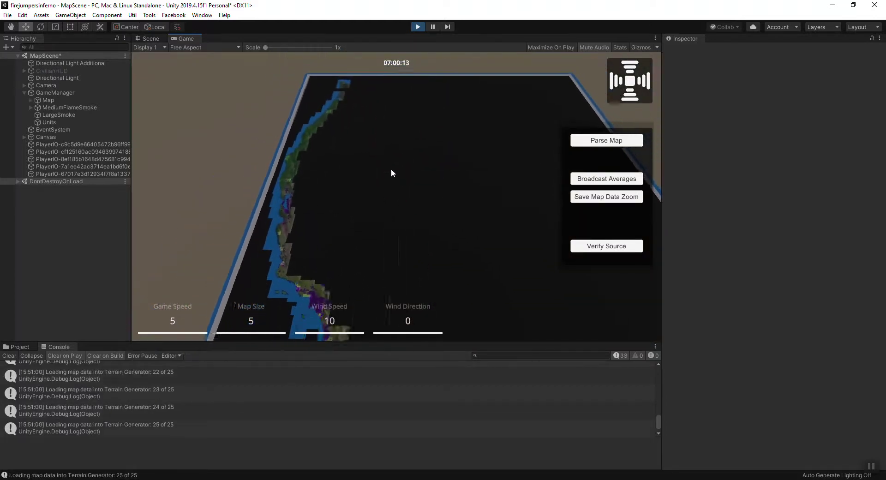
pyautogui.scroll(3, 397, 185)
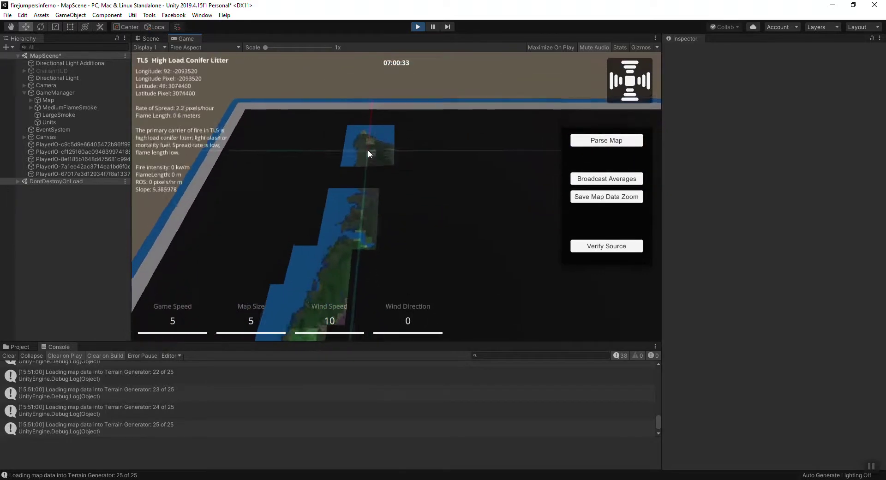
pyautogui.click(613, 249)
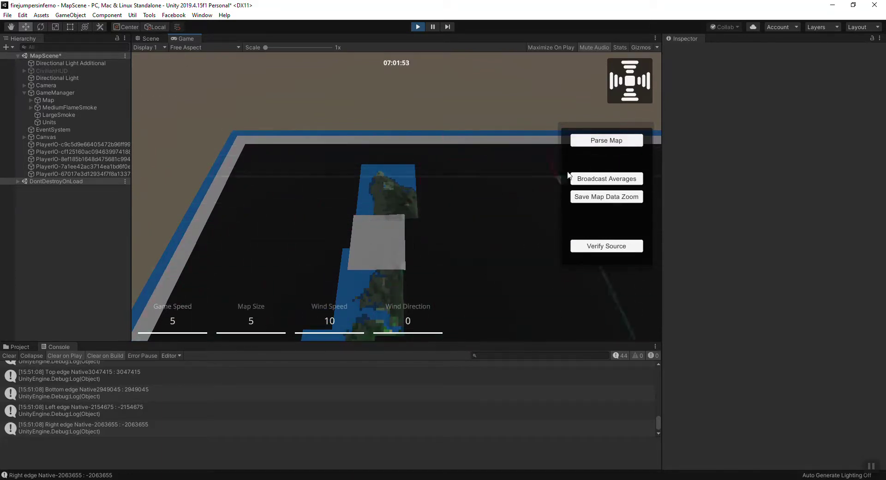
# Parse the map data and inspect the highlighted coastal area while its tiles are processed and averaged
pyautogui.click(608, 141)
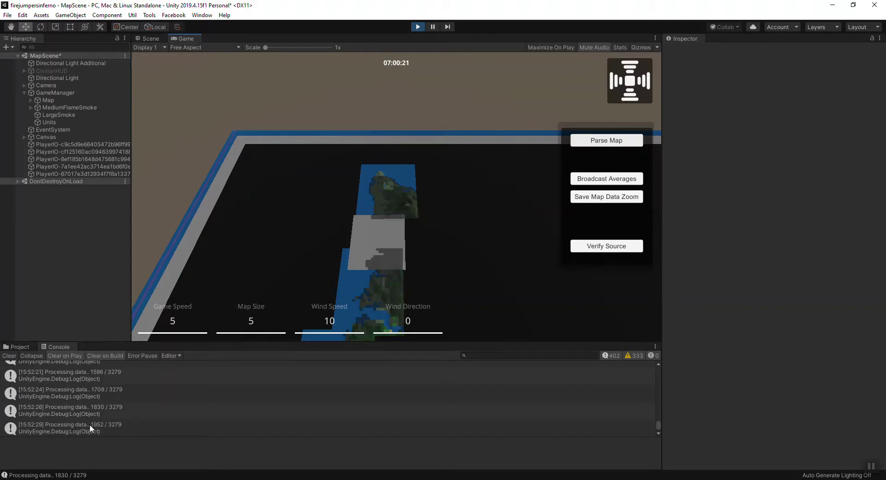
pyautogui.click(354, 217)
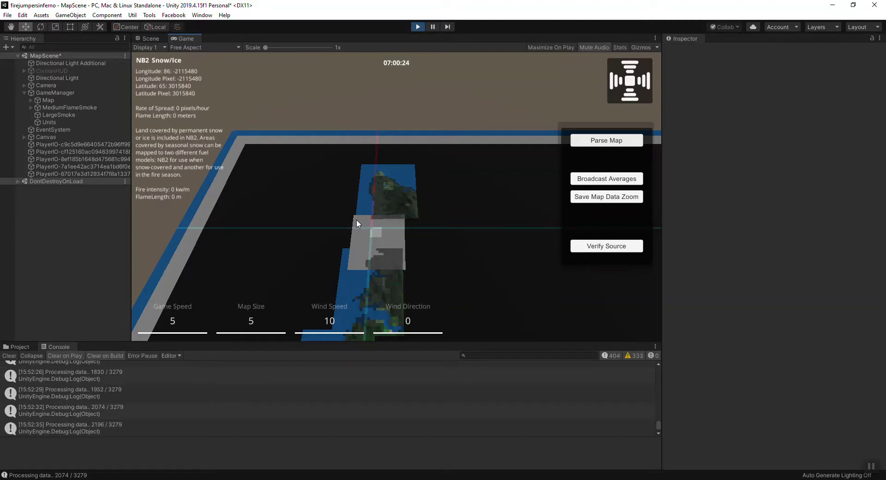
pyautogui.click(358, 220)
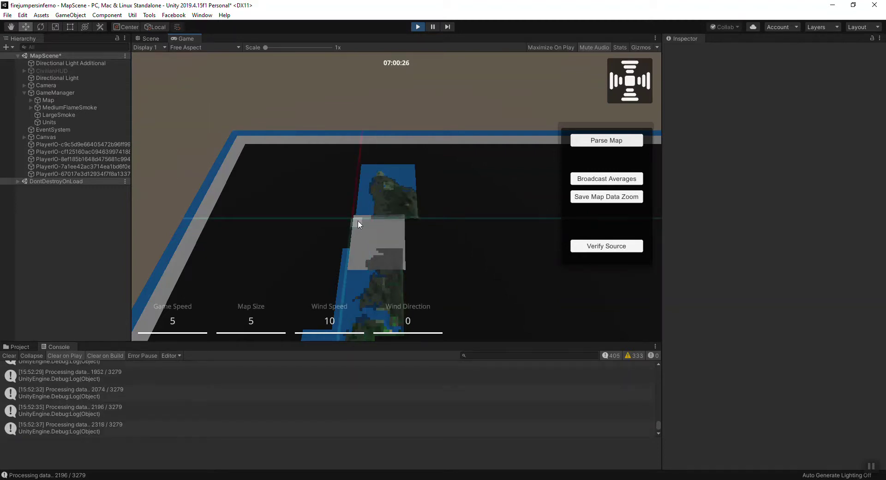
pyautogui.click(358, 220)
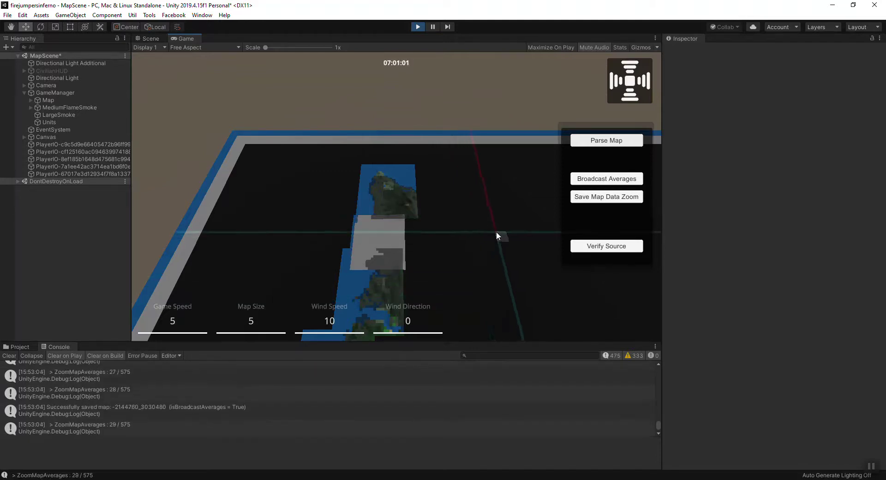
pyautogui.click(372, 234)
pyautogui.scroll(3, 372, 236)
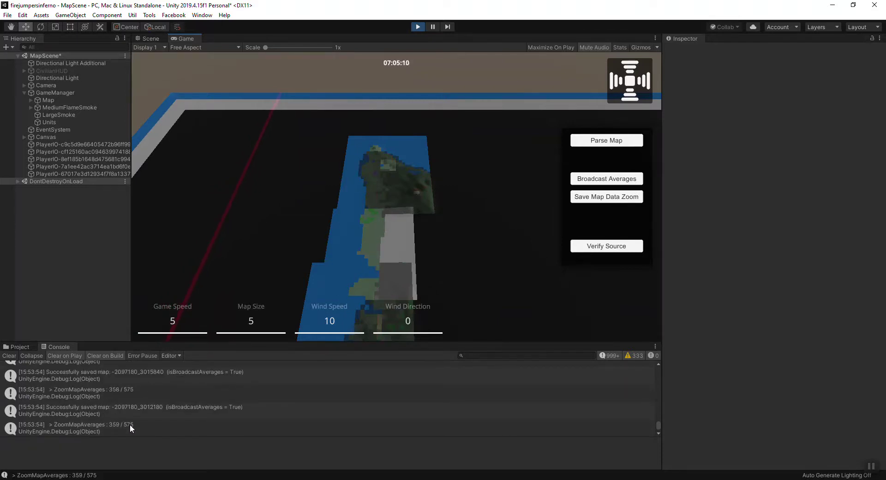
pyautogui.moveTo(378, 264)
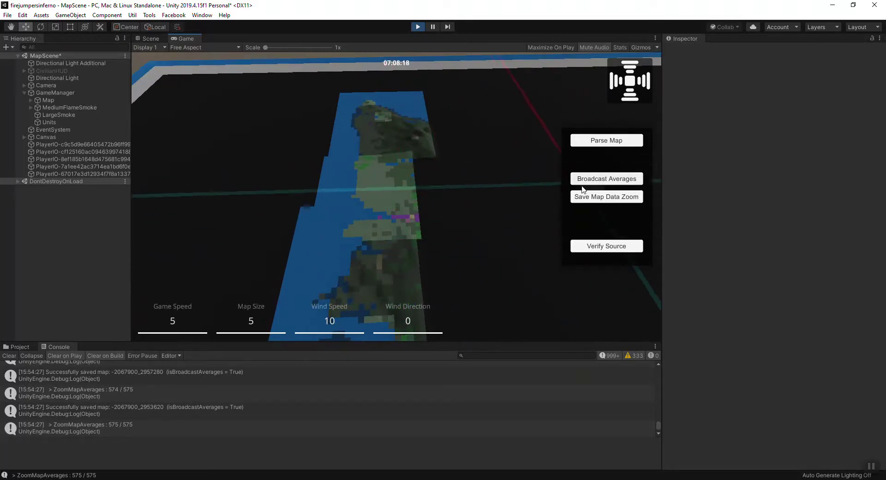
# Save the zoomed map data and reload the overview map
pyautogui.click(600, 197)
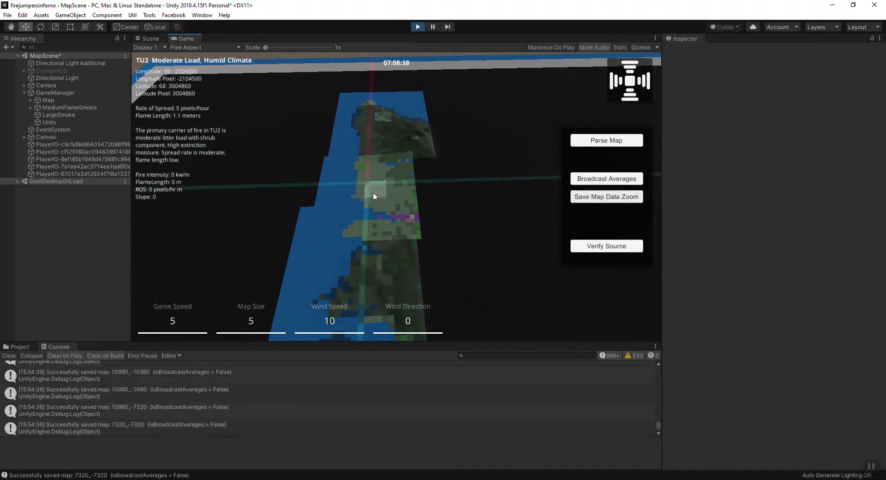
pyautogui.click(633, 88)
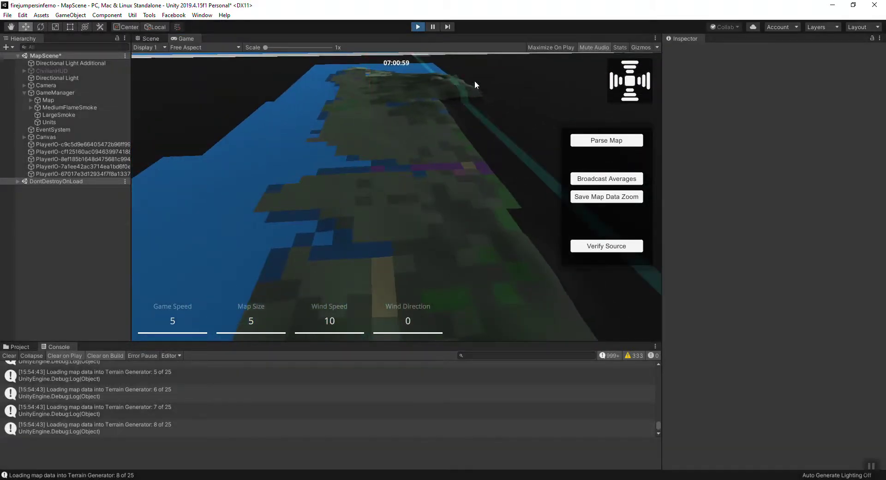
# Restart the running MapScene and log in again with the prefilled credentials
pyautogui.hotkey('ctrl', 'p')
pyautogui.click(417, 27)
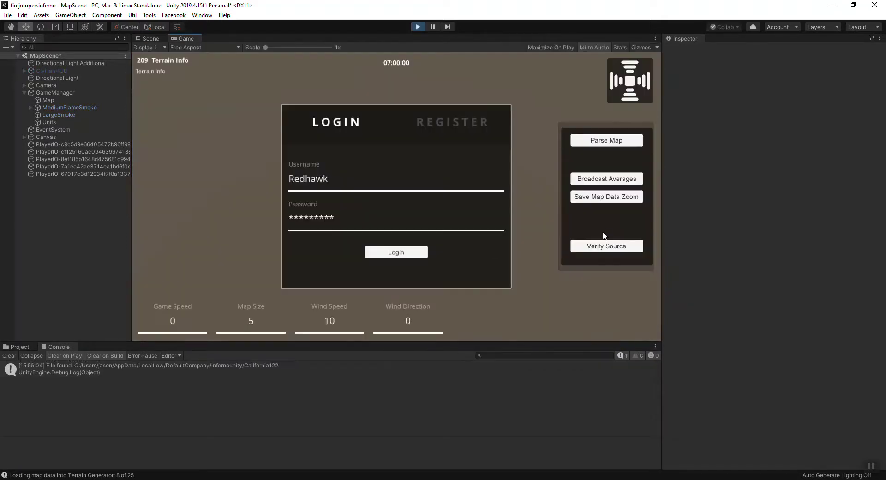
pyautogui.click(396, 252)
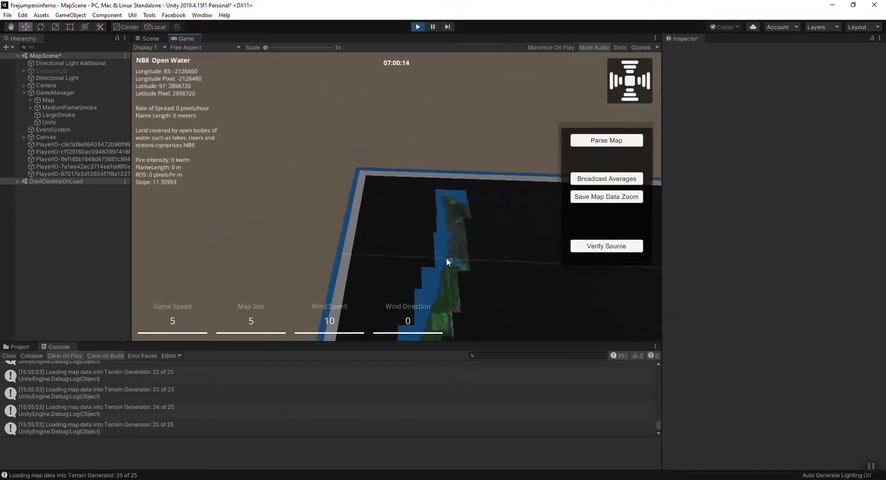
# Set the map size to 1, load a single detailed coastal tile, and return to the overview map to inspect the coast
pyautogui.click(282, 321)
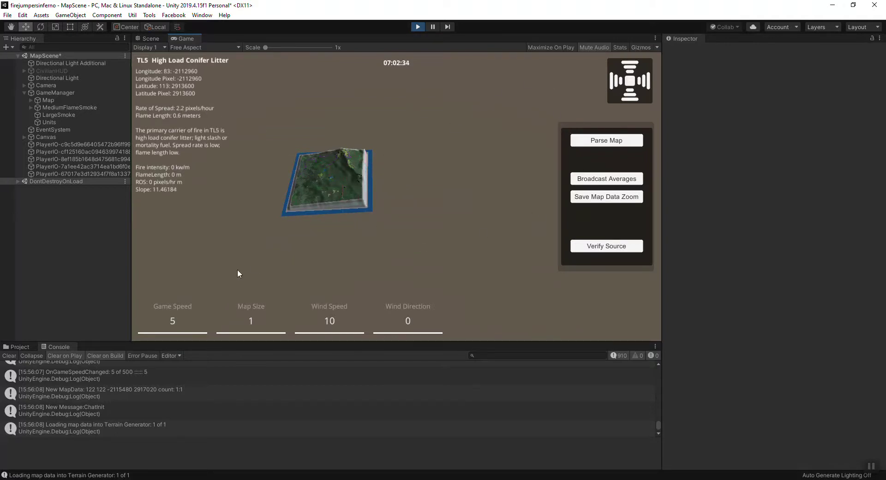
pyautogui.click(633, 83)
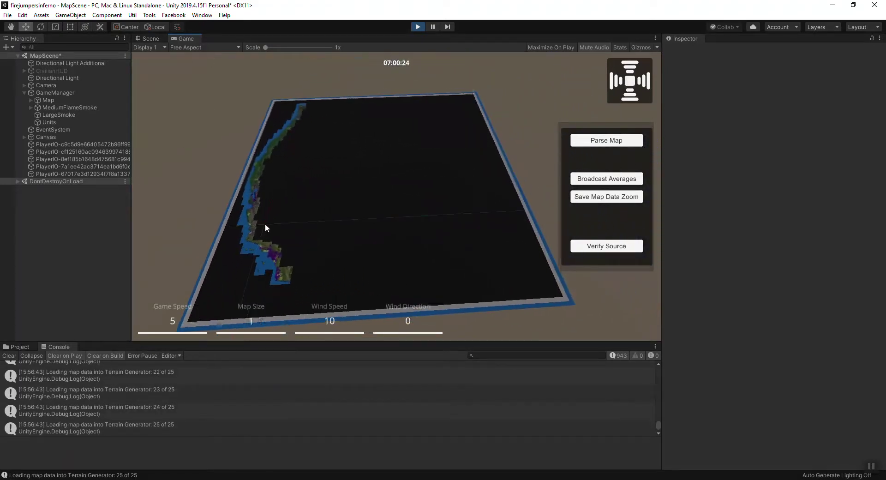
pyautogui.click(284, 247)
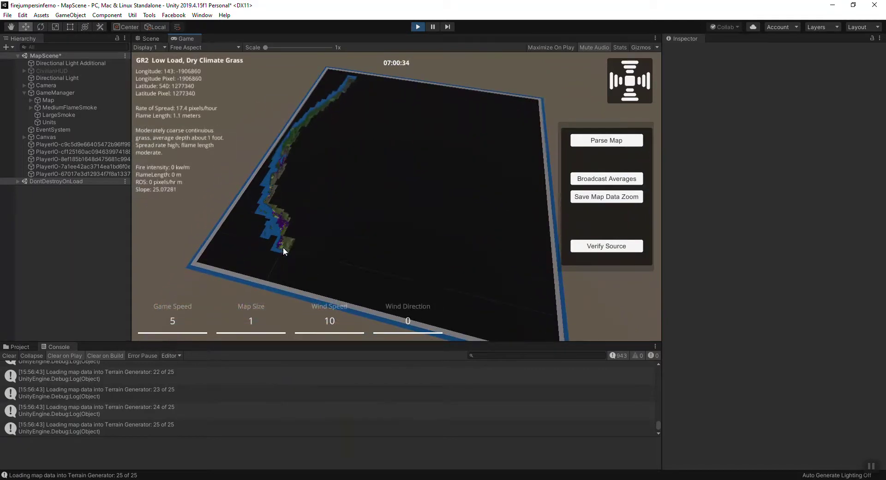